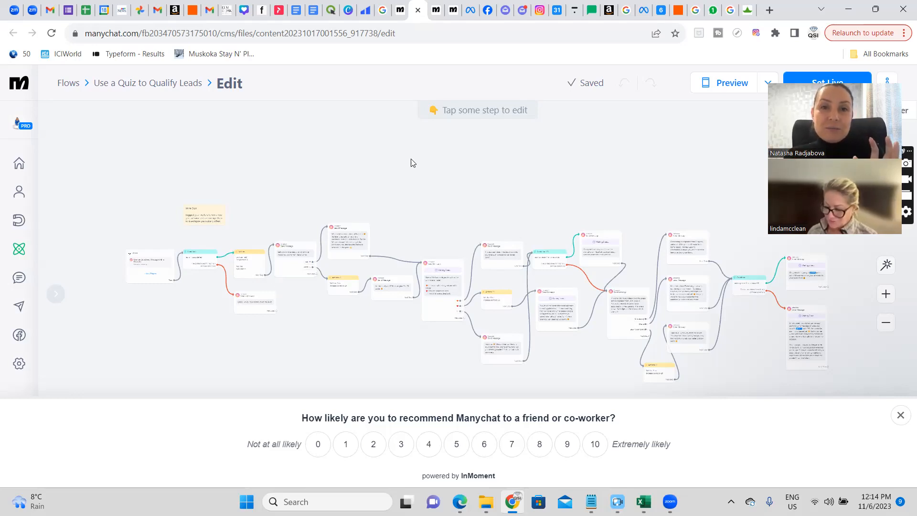
Step: View the published Facebook Ads JSON #1 Opt-In Message flow, then leave it for the neighbouring ManyChat page
{"action": "left_click", "coordinate": [436, 6]}
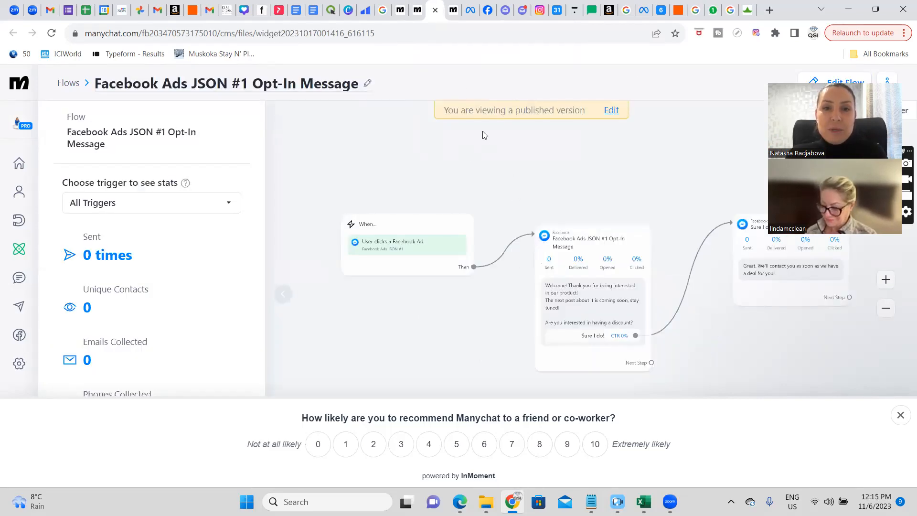
{"action": "left_click", "coordinate": [452, 7]}
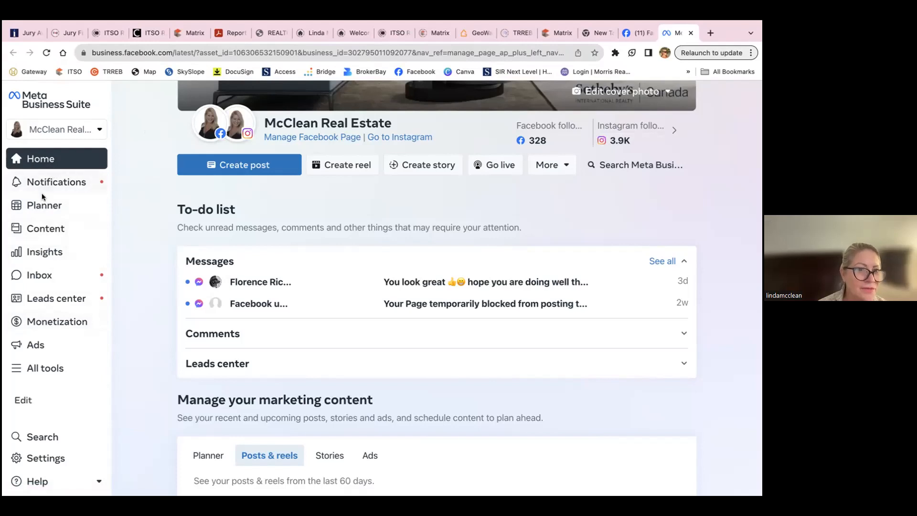
Step: Open the business page's message inbox in Meta Business Suite and close the contact details of the selected conversation
{"action": "scroll", "coordinate": [75, 361], "scroll_direction": "down", "scroll_amount": 1}
{"action": "scroll", "coordinate": [75, 363], "scroll_direction": "up", "scroll_amount": 1}
{"action": "left_click", "coordinate": [39, 277]}
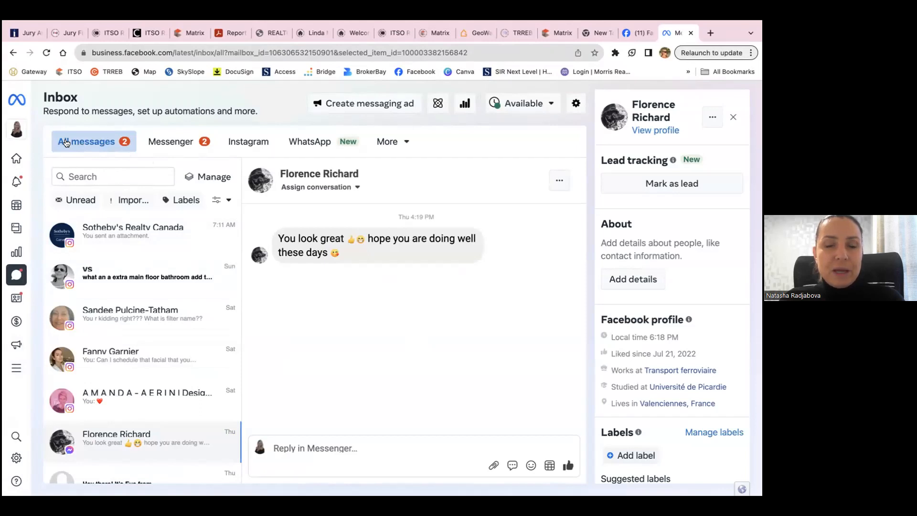
{"action": "mouse_move", "coordinate": [22, 175]}
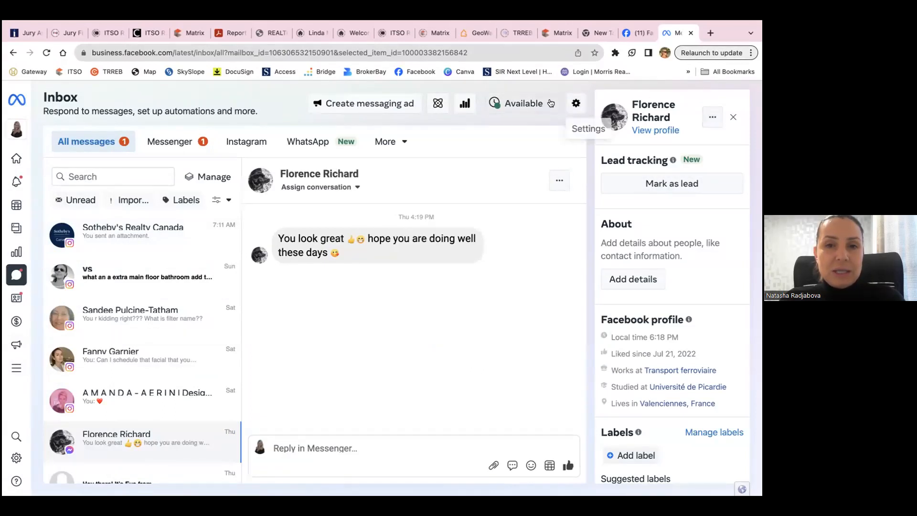
{"action": "left_click", "coordinate": [732, 117]}
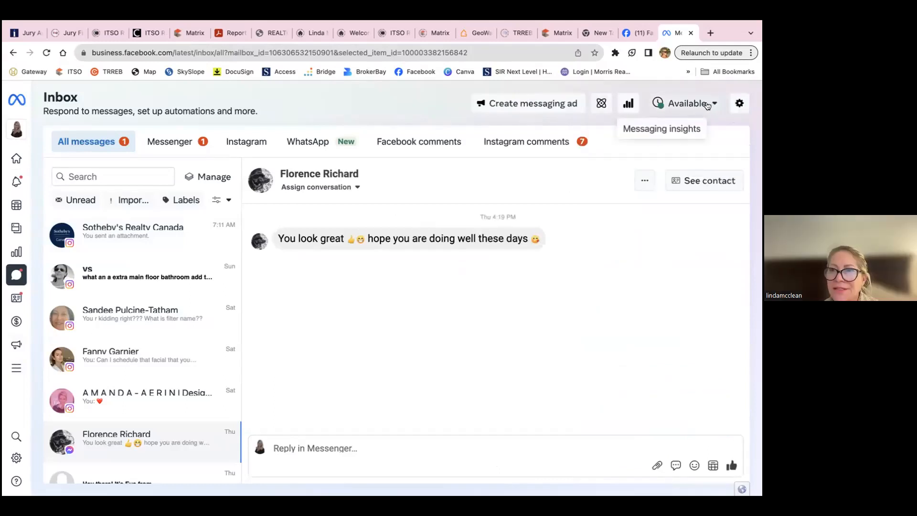
Step: Open the inbox's Automations page and look over the suggested templates and the existing automations
{"action": "left_click", "coordinate": [713, 103]}
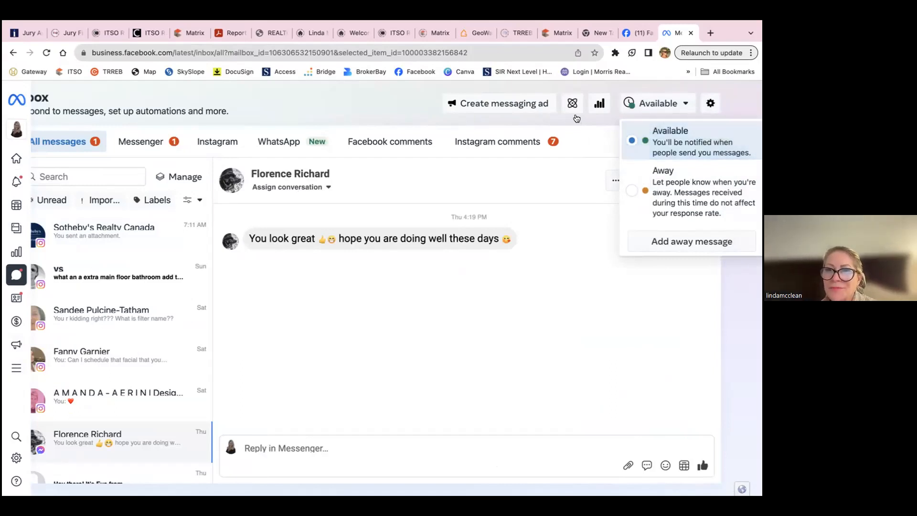
{"action": "left_click", "coordinate": [572, 104]}
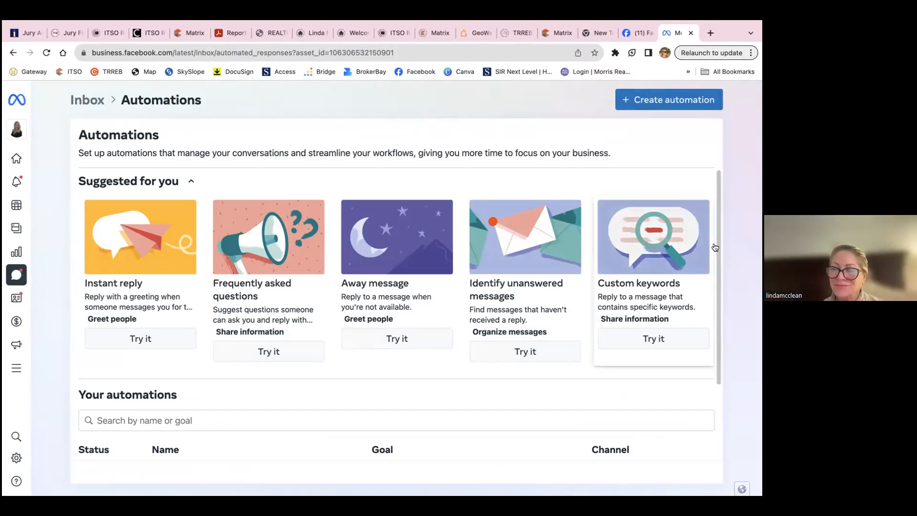
{"action": "scroll", "coordinate": [335, 290], "scroll_direction": "down", "scroll_amount": 5}
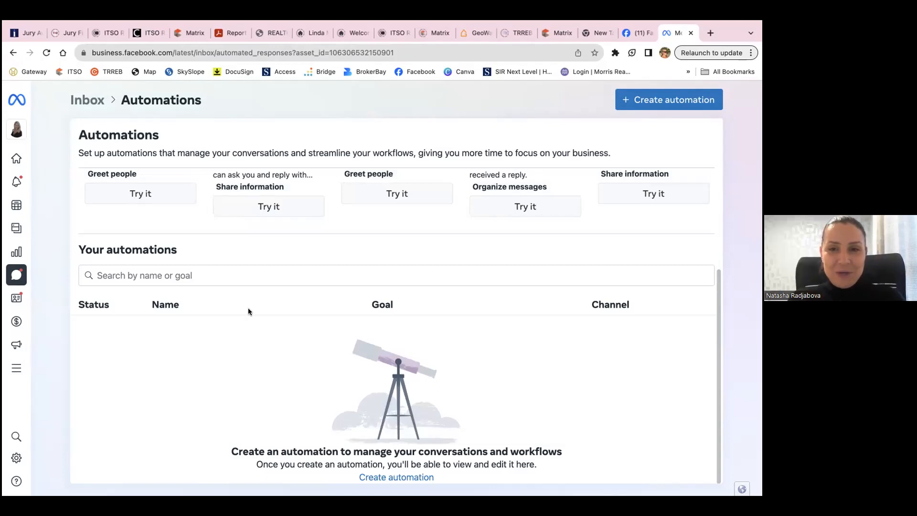
Step: Create a new automation from the Frequently asked questions template
{"action": "left_click", "coordinate": [677, 98]}
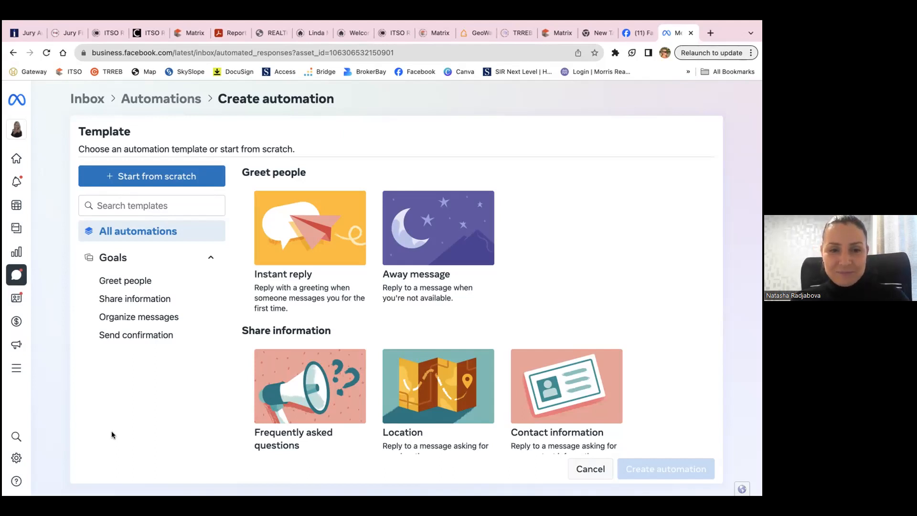
{"action": "left_click", "coordinate": [298, 403]}
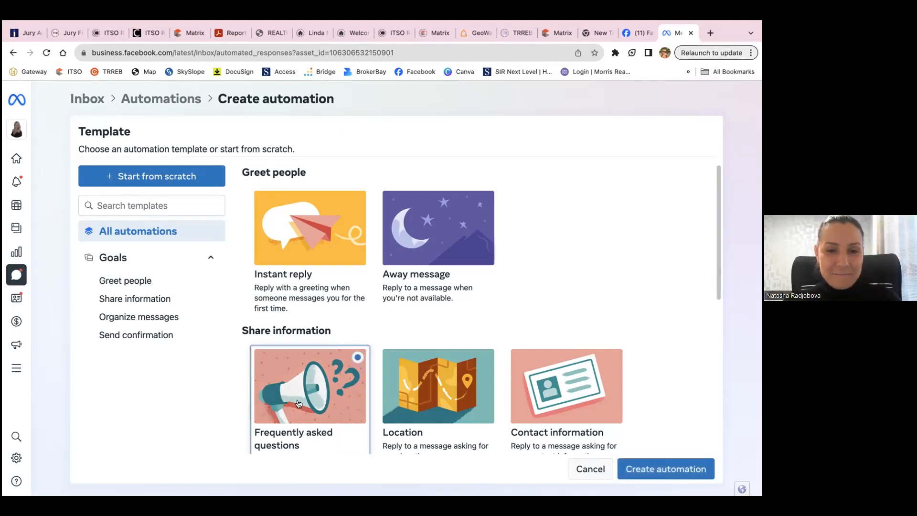
{"action": "scroll", "coordinate": [298, 404], "scroll_direction": "down", "scroll_amount": 2}
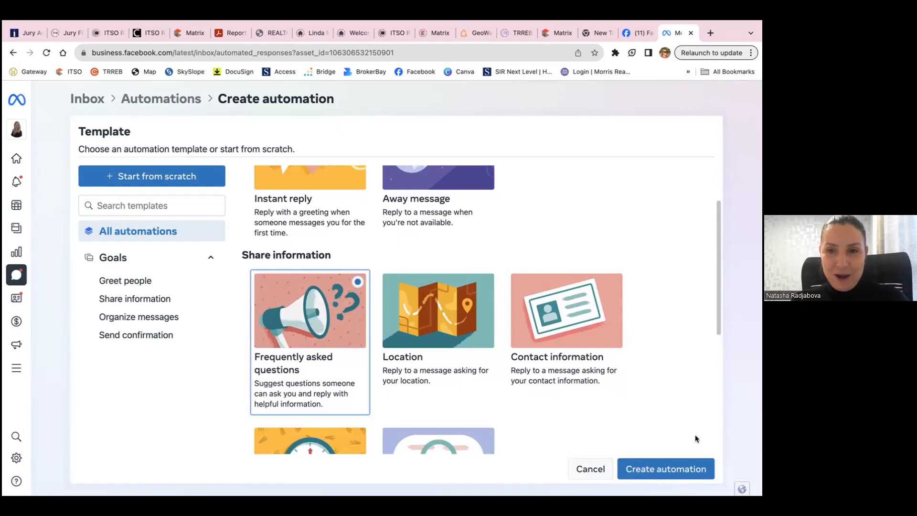
{"action": "left_click", "coordinate": [684, 473]}
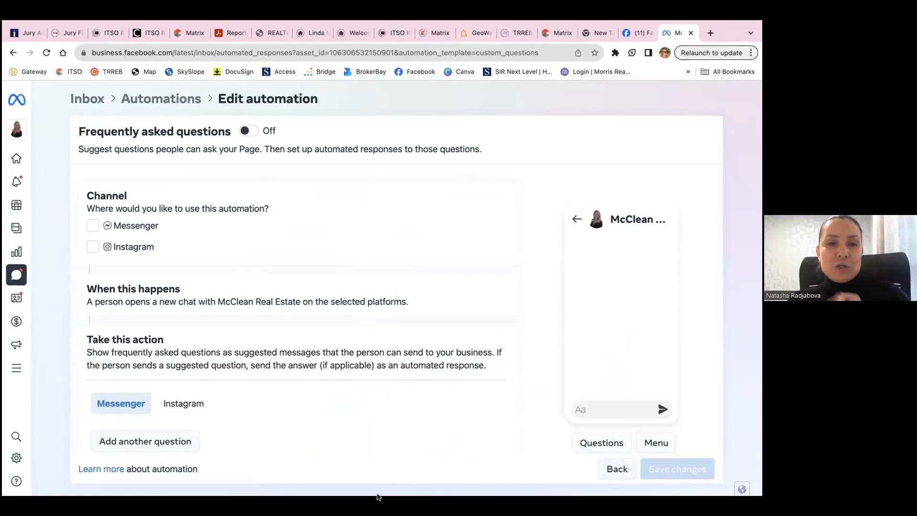
Step: Turn on the Frequently asked questions automation and enable it for both Messenger and Instagram
{"action": "left_click", "coordinate": [251, 131]}
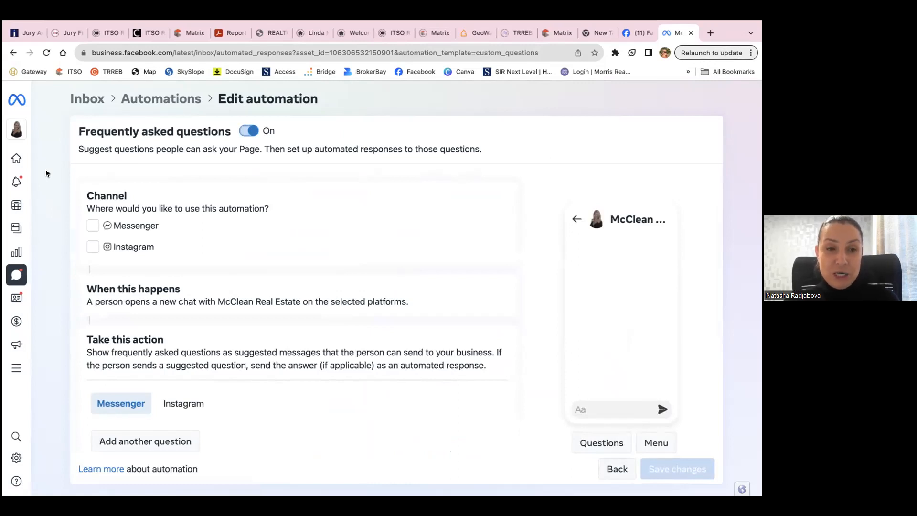
{"action": "left_click", "coordinate": [94, 225]}
{"action": "left_click", "coordinate": [93, 247]}
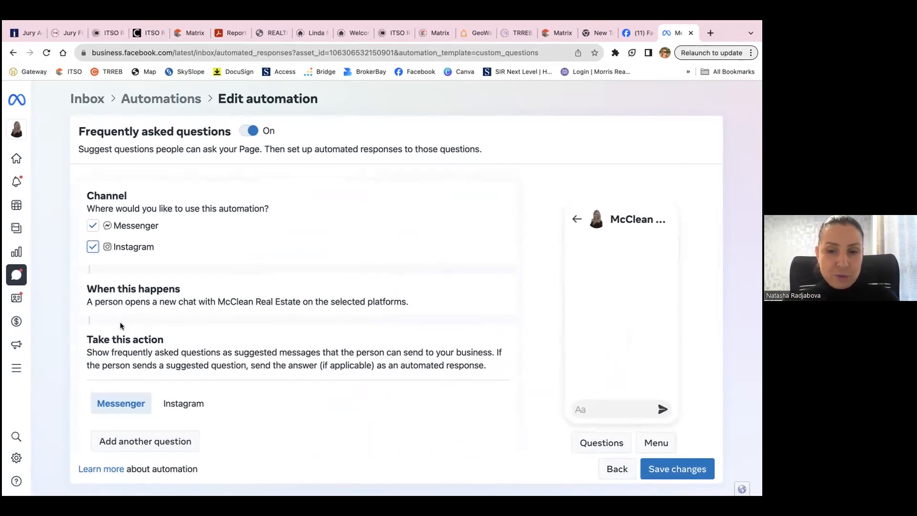
Step: Add a first question to the automation's Messenger action and expand its details
{"action": "scroll", "coordinate": [217, 346], "scroll_direction": "down", "scroll_amount": 1}
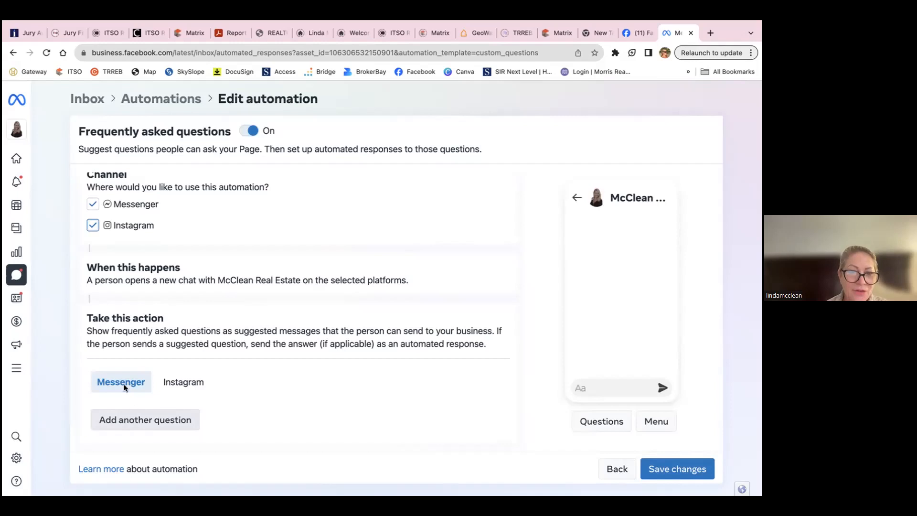
{"action": "left_click", "coordinate": [126, 419]}
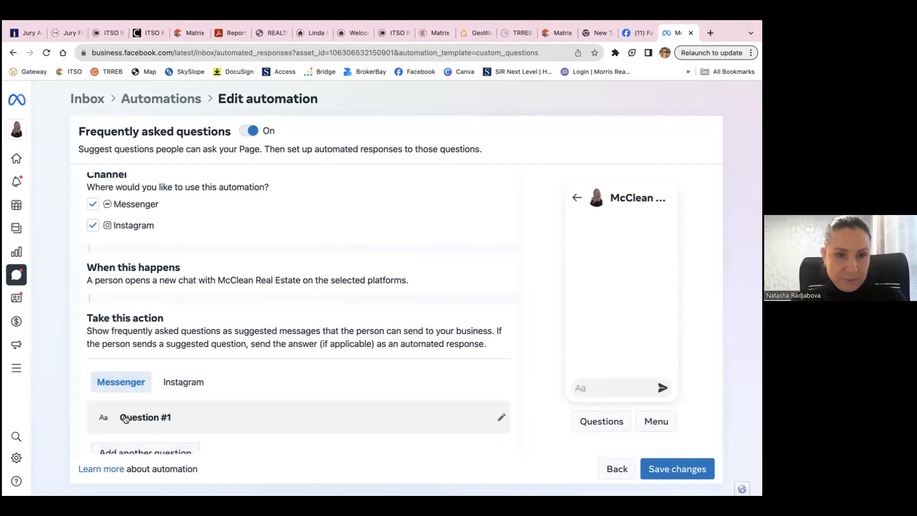
{"action": "scroll", "coordinate": [174, 420], "scroll_direction": "down", "scroll_amount": 2}
{"action": "left_click", "coordinate": [141, 379]}
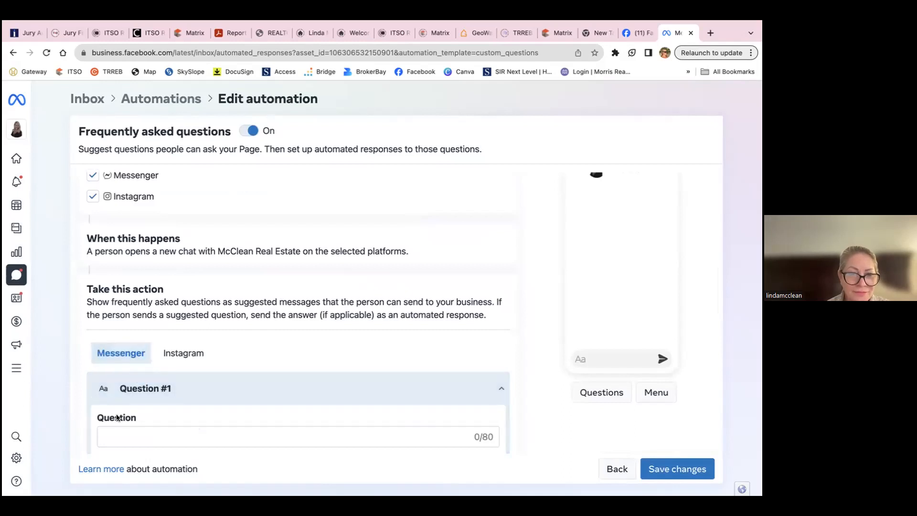
Step: Enter "Are you considering selling in the next year?" as the text of Question #1
{"action": "left_click", "coordinate": [104, 436]}
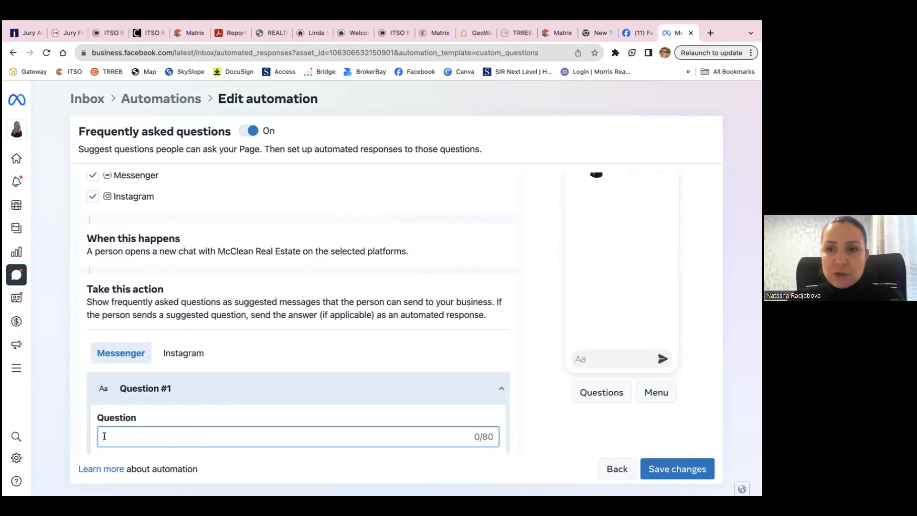
{"action": "type", "text": "Are y"}
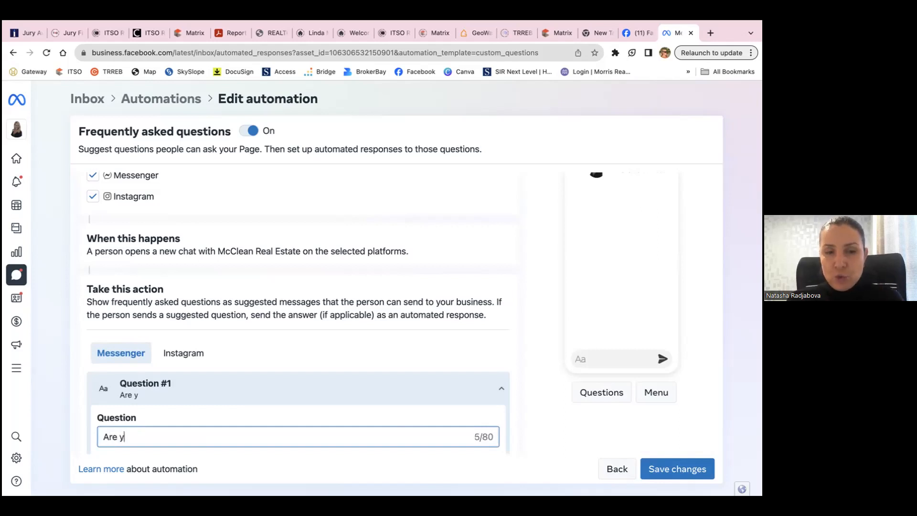
{"action": "type", "text": "ou cons"}
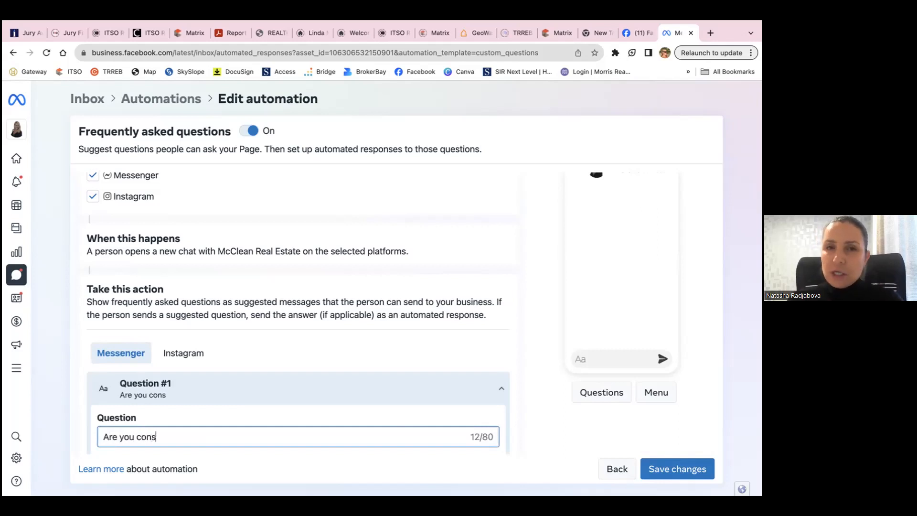
{"action": "type", "text": "idering se"}
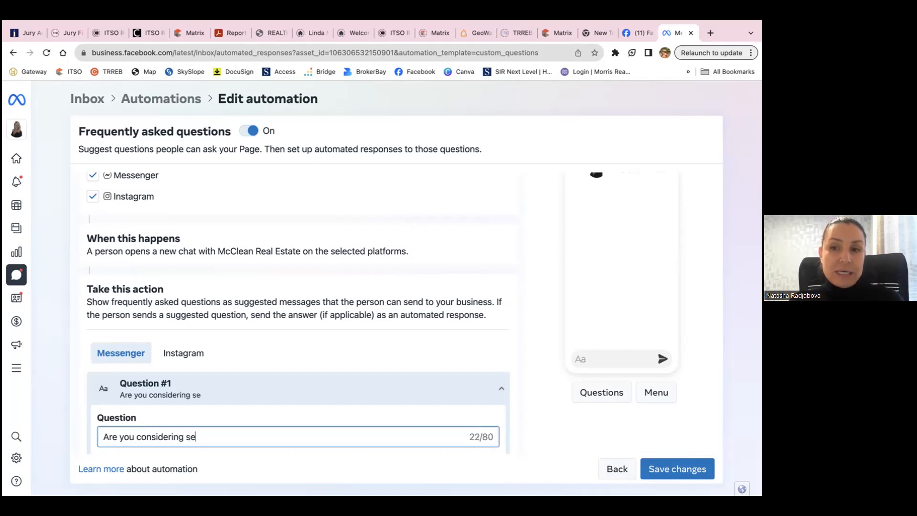
{"action": "type", "text": "lling in teh"}
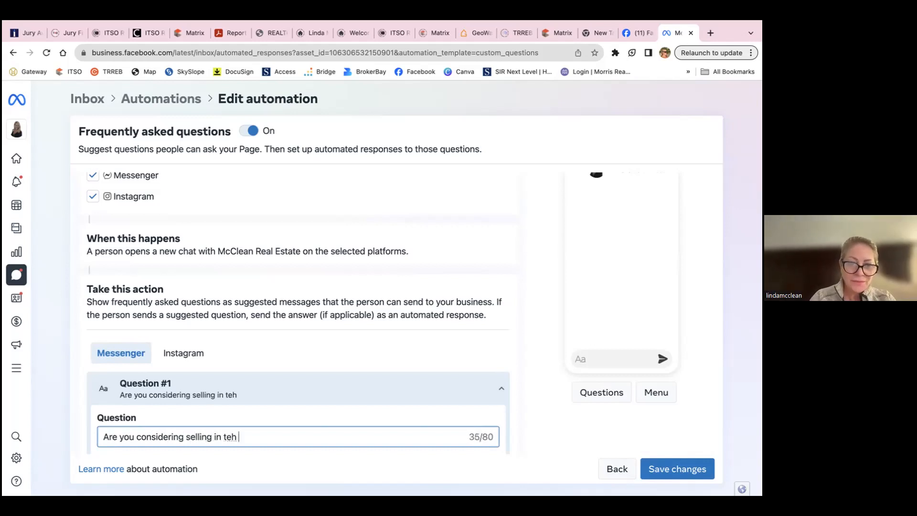
{"action": "key", "text": "BackSpace"}
{"action": "key", "text": "BackSpace"}
{"action": "key", "text": "BackSpace"}
{"action": "type", "text": "he next year?"}
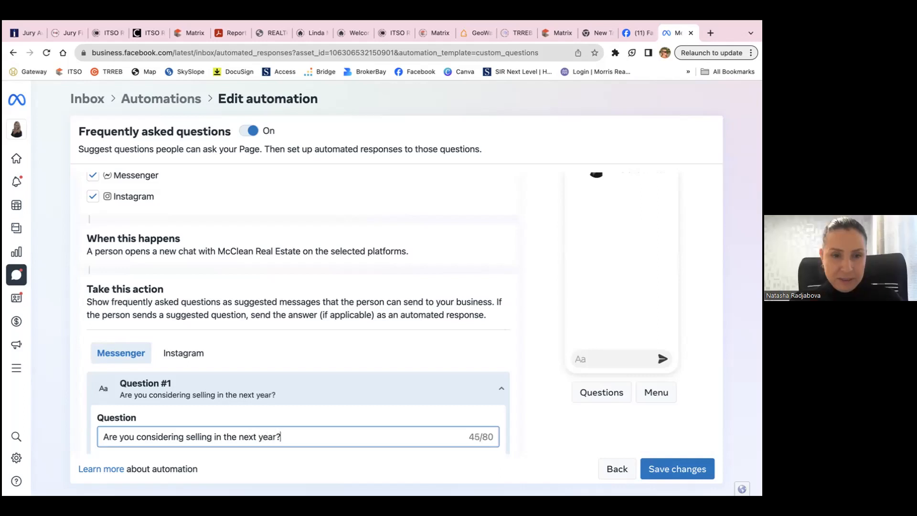
Step: Leave the first question's message blank, add two more Messenger questions, and open the text of Question #2 for editing
{"action": "scroll", "coordinate": [188, 411], "scroll_direction": "down", "scroll_amount": 4}
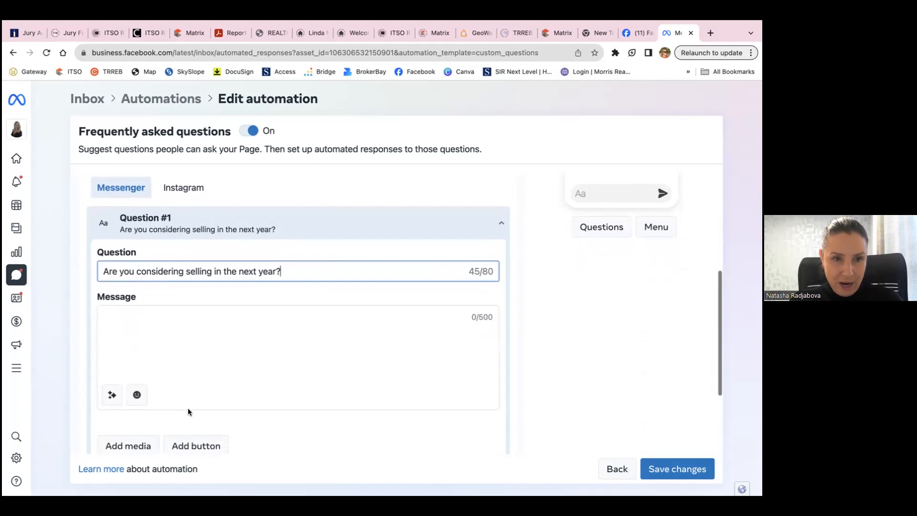
{"action": "left_click", "coordinate": [104, 316]}
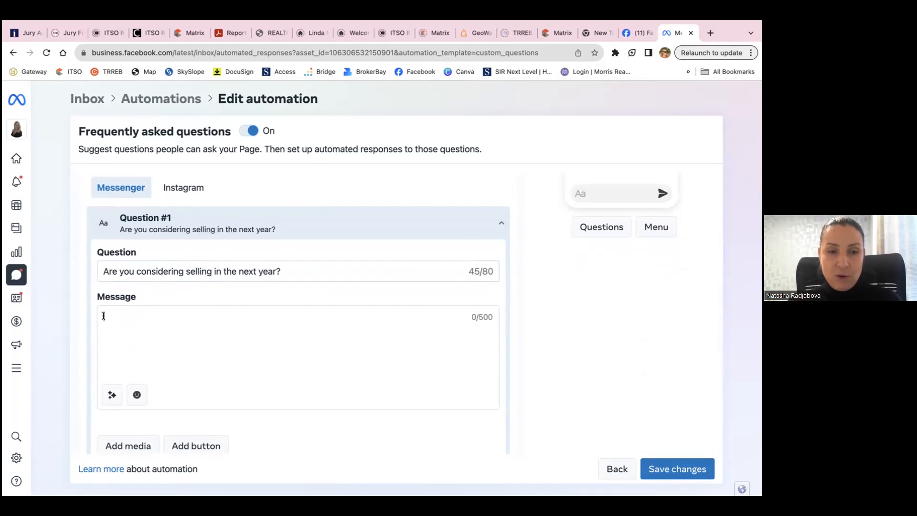
{"action": "scroll", "coordinate": [117, 279], "scroll_direction": "down", "scroll_amount": 2}
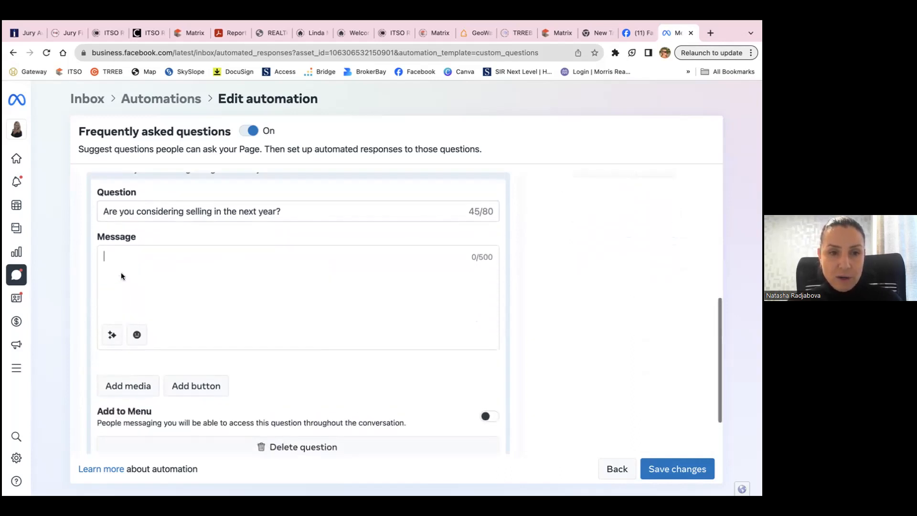
{"action": "scroll", "coordinate": [165, 336], "scroll_direction": "down", "scroll_amount": 2}
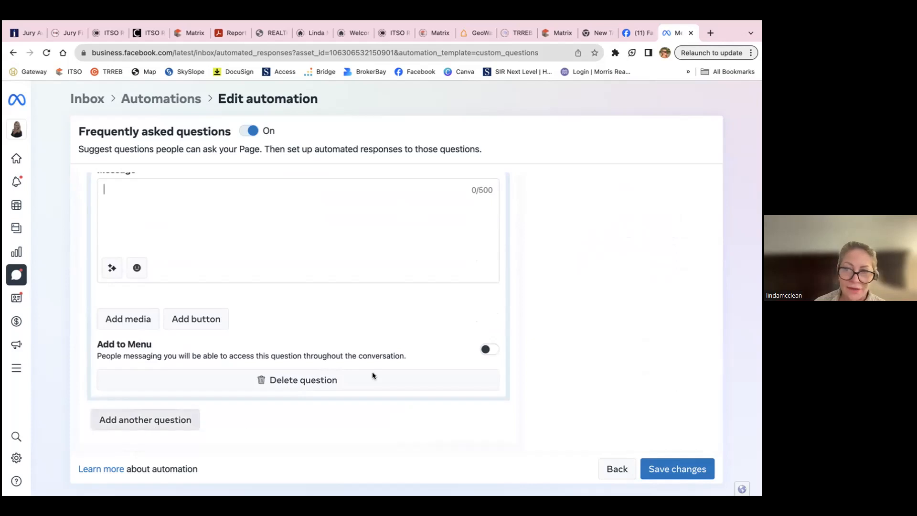
{"action": "left_click", "coordinate": [122, 419]}
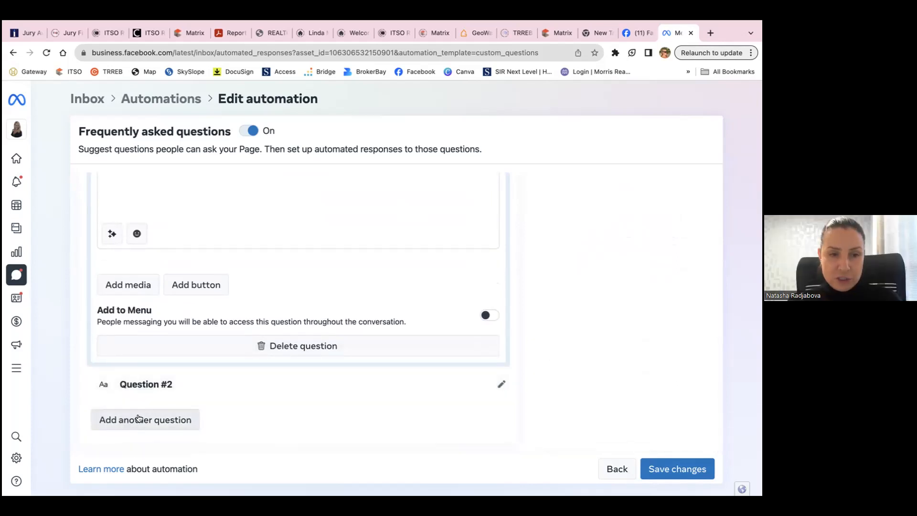
{"action": "left_click", "coordinate": [132, 421]}
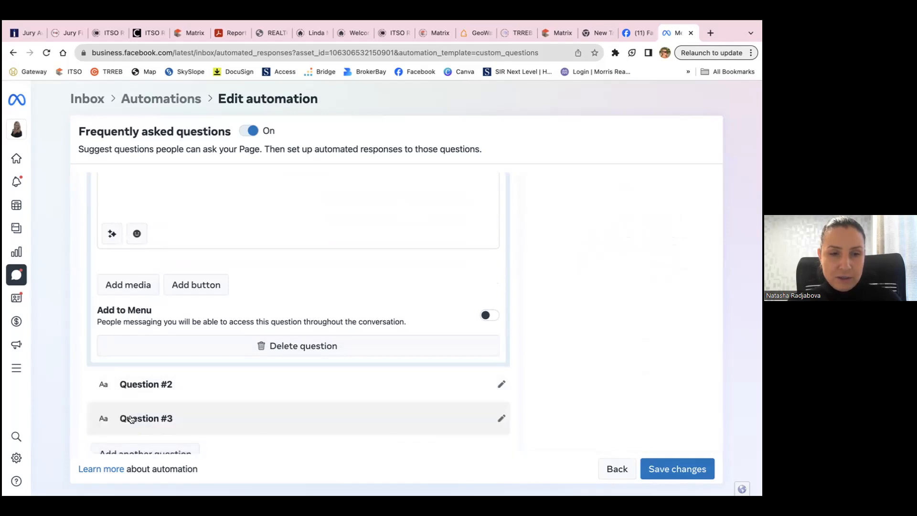
{"action": "left_click", "coordinate": [139, 390]}
{"action": "left_click", "coordinate": [109, 427]}
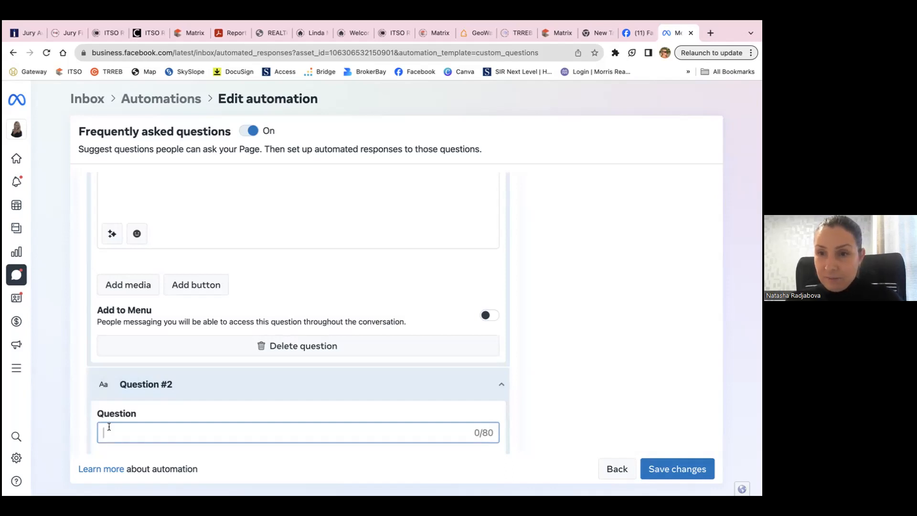
{"action": "type", "text": "Do uou"}
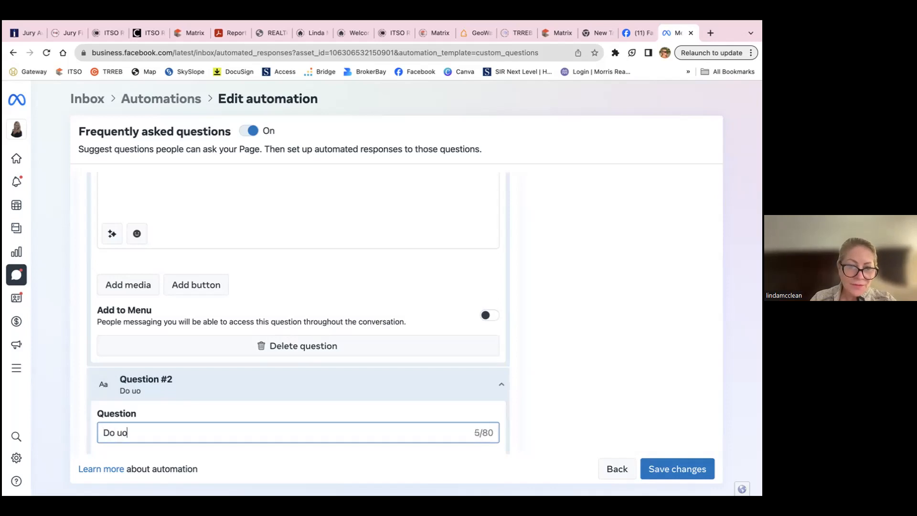
{"action": "key", "text": "BackSpace"}
{"action": "key", "text": "BackSpace"}
{"action": "key", "text": "BackSpace"}
{"action": "type", "text": "you "}
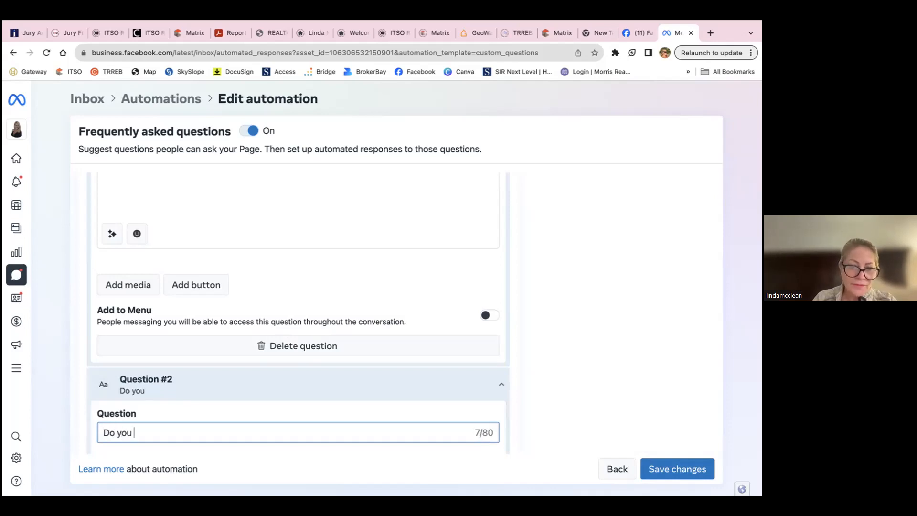
{"action": "type", "text": "a"}
{"action": "key", "text": "BackSpace"}
{"action": "type", "text": "ave"}
{"action": "key", "text": "BackSpace"}
{"action": "key", "text": "BackSpace"}
{"action": "key", "text": "BackSpace"}
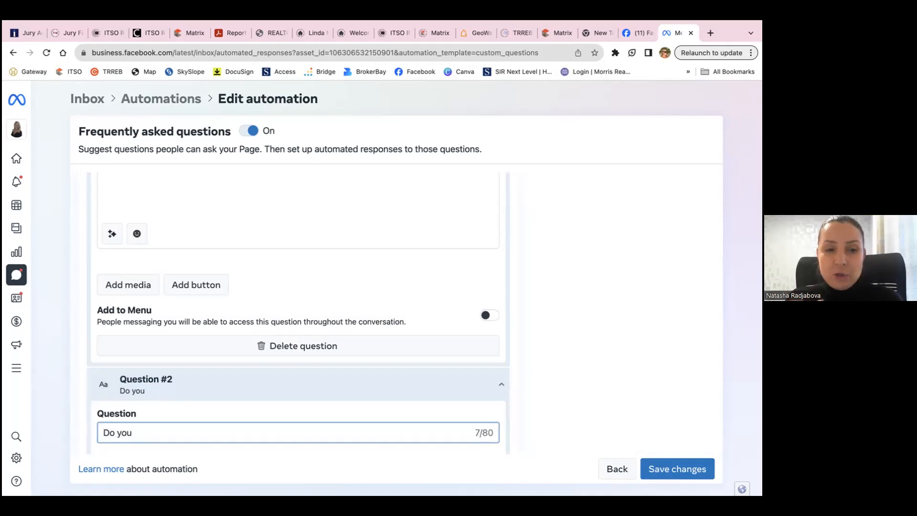
{"action": "key", "text": "BackSpace"}
{"action": "key", "text": "BackSpace"}
{"action": "key", "text": "BackSpace"}
{"action": "key", "text": "BackSpace"}
{"action": "key", "text": "BackSpace"}
{"action": "key", "text": "BackSpace"}
{"action": "key", "text": "BackSpace"}
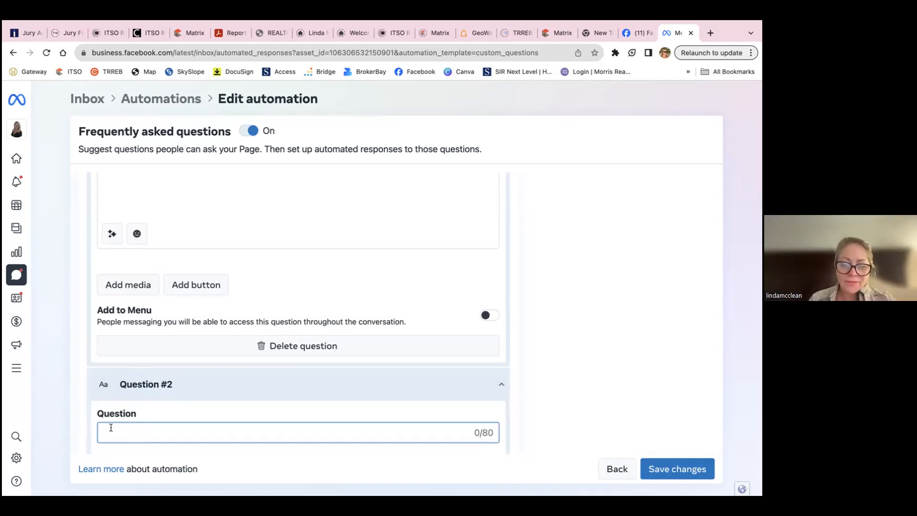
Step: Enter "What areas do you specialize in?" as the text of Question #2
{"action": "type", "text": "Do you"}
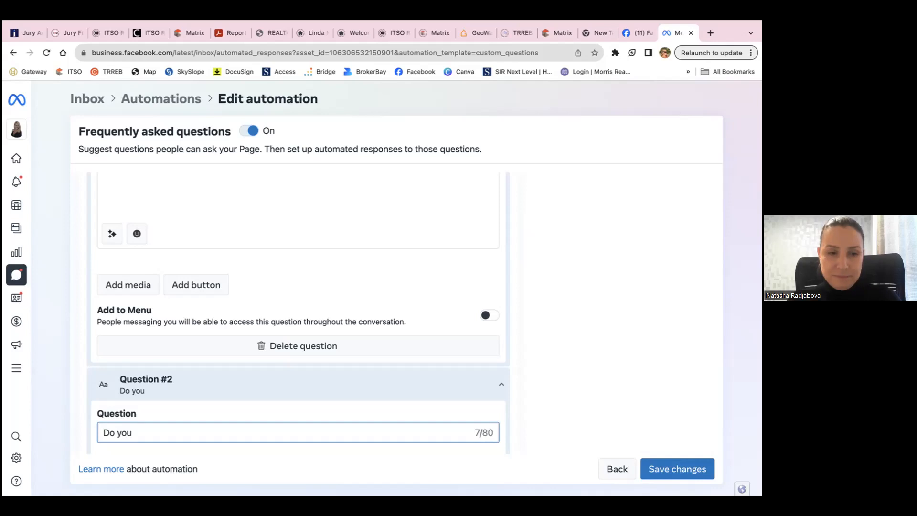
{"action": "left_click_drag", "start_coordinate": [128, 433], "coordinate": [82, 432]}
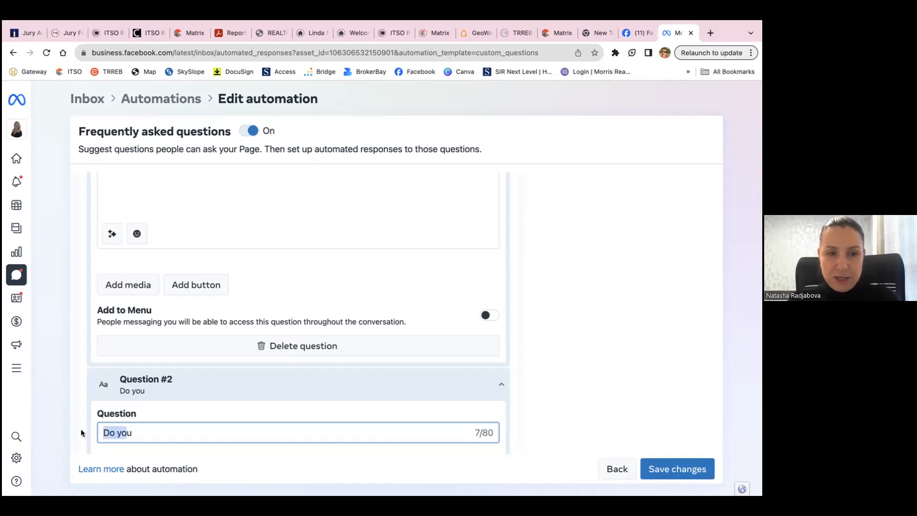
{"action": "type", "text": "What areas do you specialize in?"}
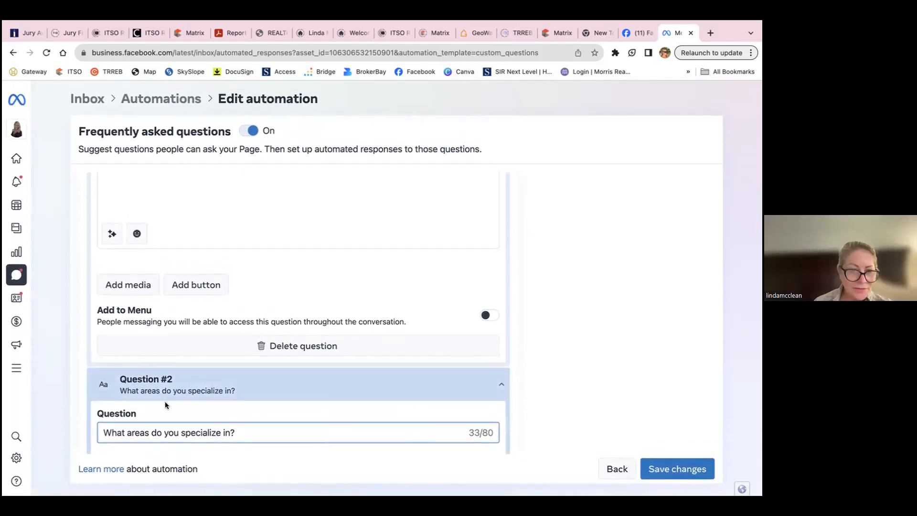
{"action": "left_click", "coordinate": [236, 471]}
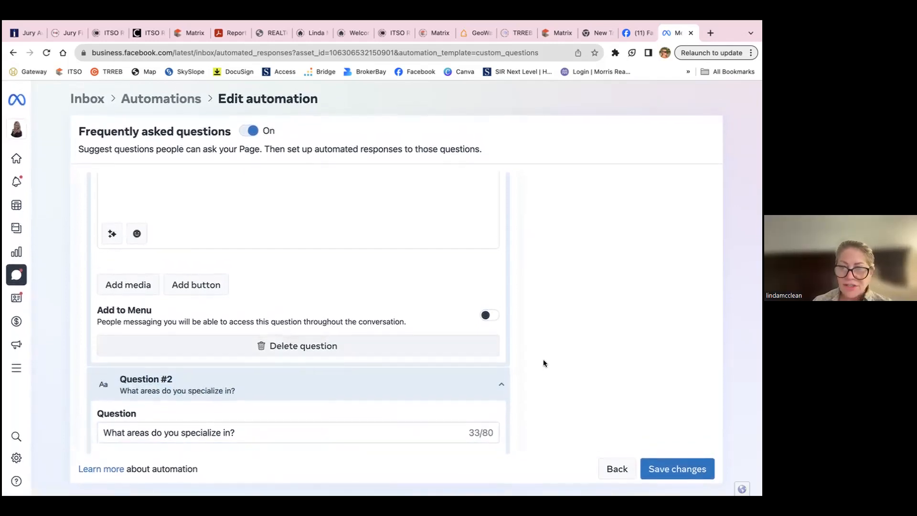
Step: Enter "I specialize in Toronto to Burlington and the Collingwood area." as the response message for Question #2
{"action": "scroll", "coordinate": [546, 365], "scroll_direction": "down", "scroll_amount": 7}
{"action": "scroll", "coordinate": [545, 365], "scroll_direction": "up", "scroll_amount": 10}
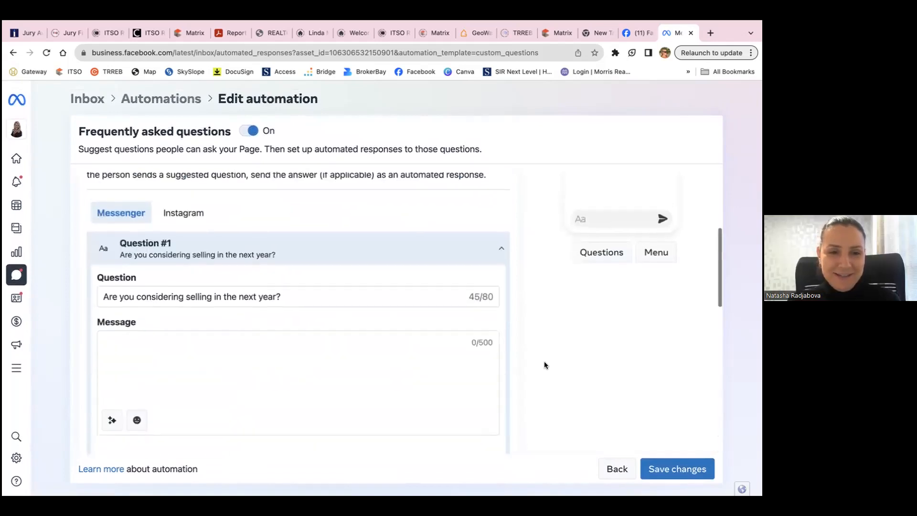
{"action": "scroll", "coordinate": [545, 366], "scroll_direction": "down", "scroll_amount": 5}
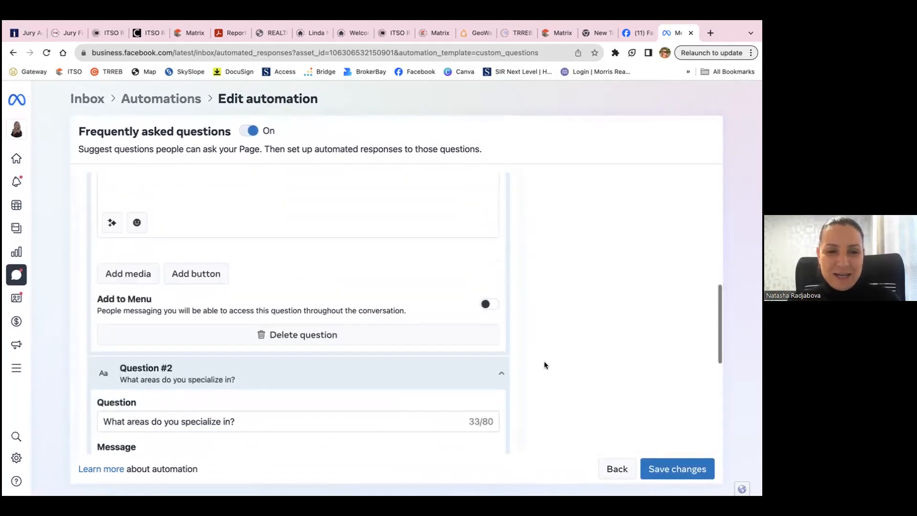
{"action": "scroll", "coordinate": [545, 366], "scroll_direction": "down", "scroll_amount": 3}
{"action": "scroll", "coordinate": [226, 256], "scroll_direction": "up", "scroll_amount": 1}
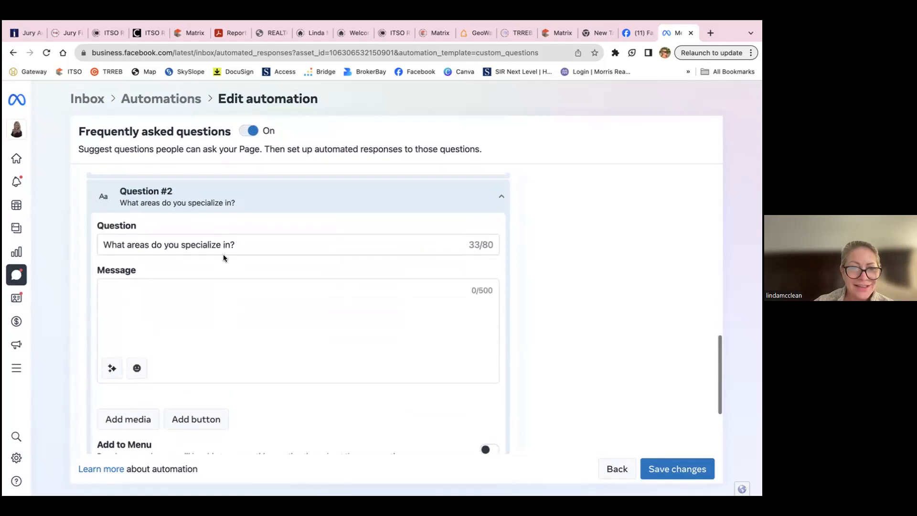
{"action": "left_click", "coordinate": [105, 286]}
{"action": "type", "text": "I specialize in Toronto to Burlington and the Collingood"}
{"action": "key", "text": "BackSpace"}
{"action": "key", "text": "BackSpace"}
{"action": "key", "text": "BackSpace"}
{"action": "type", "text": "wood area."}
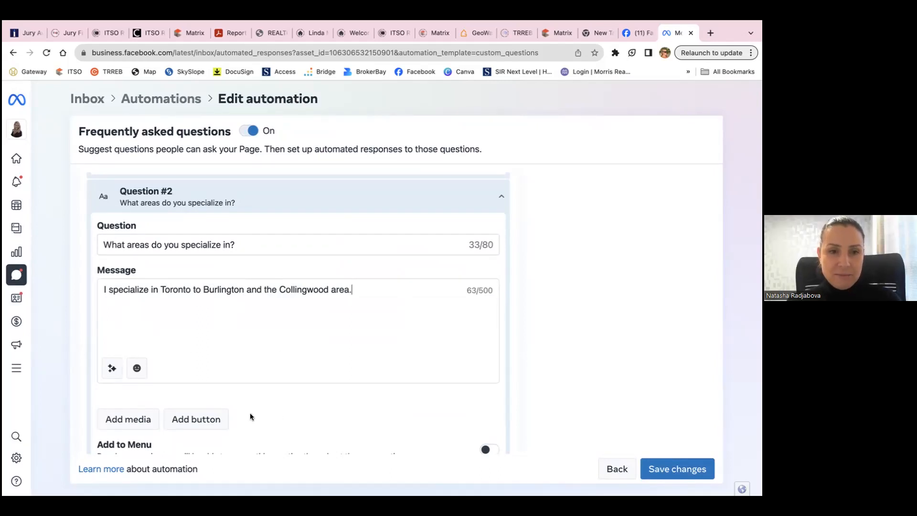
Step: Add a button to Question #2's response with the label "Visit my website for properties"
{"action": "left_click", "coordinate": [201, 419]}
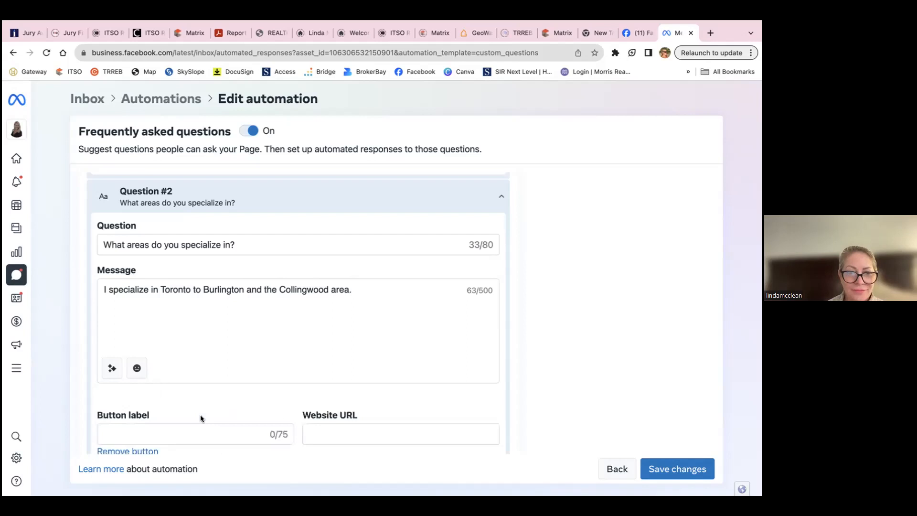
{"action": "scroll", "coordinate": [199, 415], "scroll_direction": "down", "scroll_amount": 3}
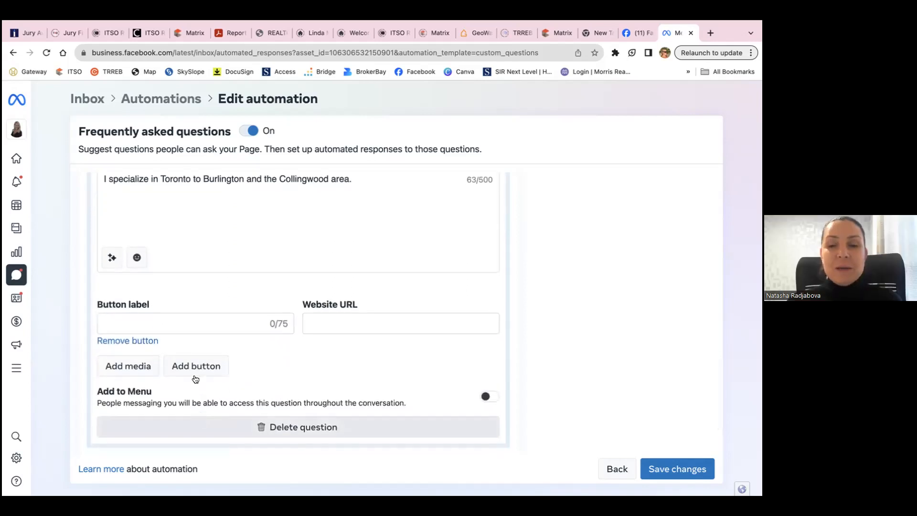
{"action": "left_click", "coordinate": [188, 321]}
{"action": "type", "text": "Visit my "}
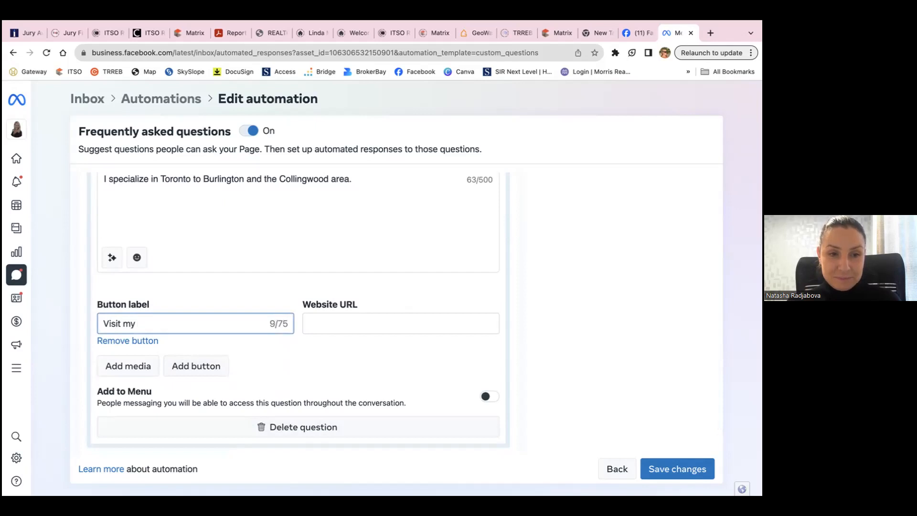
{"action": "type", "text": "website for properties"}
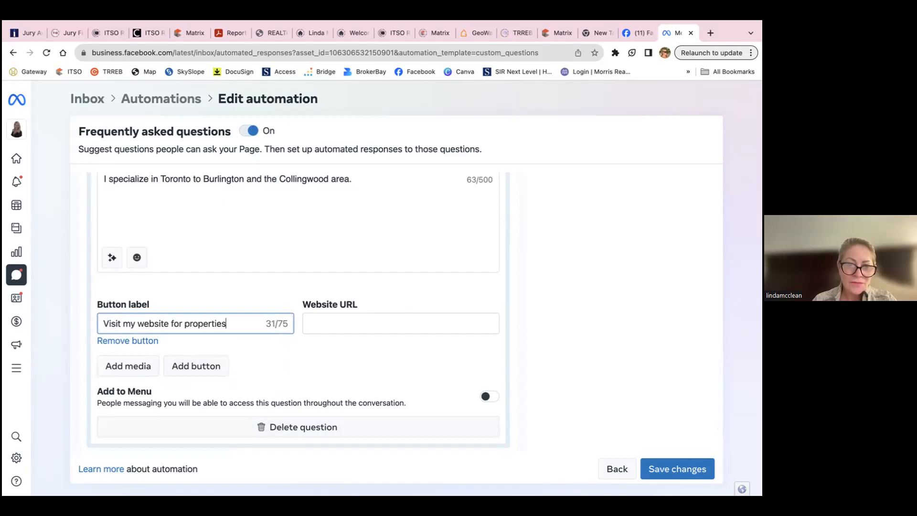
{"action": "left_click", "coordinate": [349, 323]}
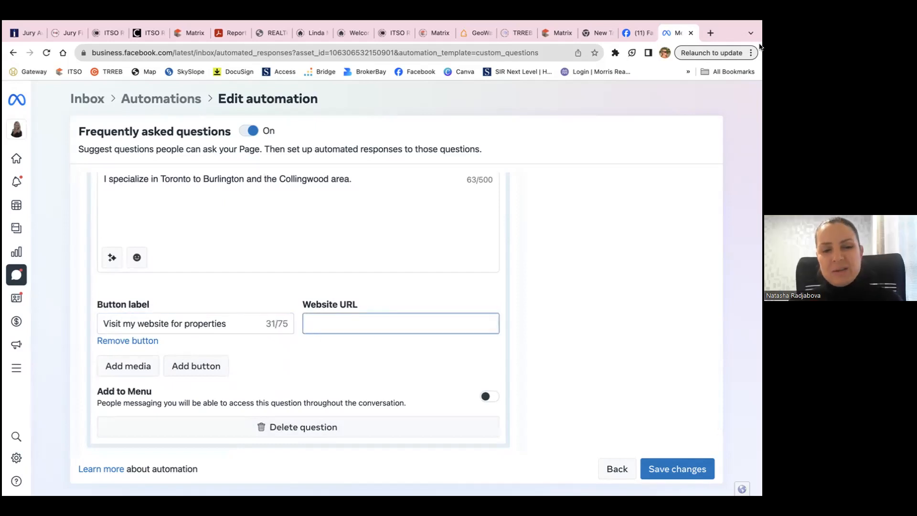
{"action": "left_click", "coordinate": [183, 324]}
{"action": "type", "text": "a list of"}
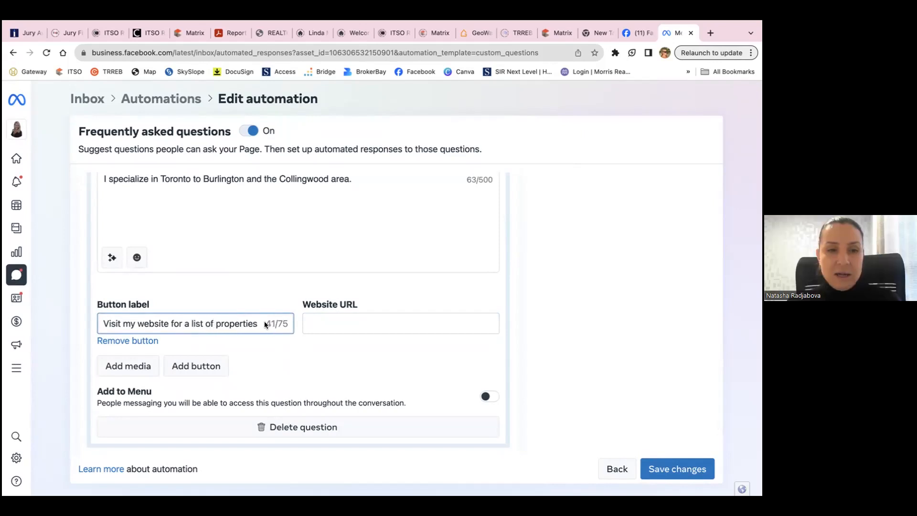
{"action": "left_click", "coordinate": [263, 326]}
{"action": "left_click", "coordinate": [264, 324]}
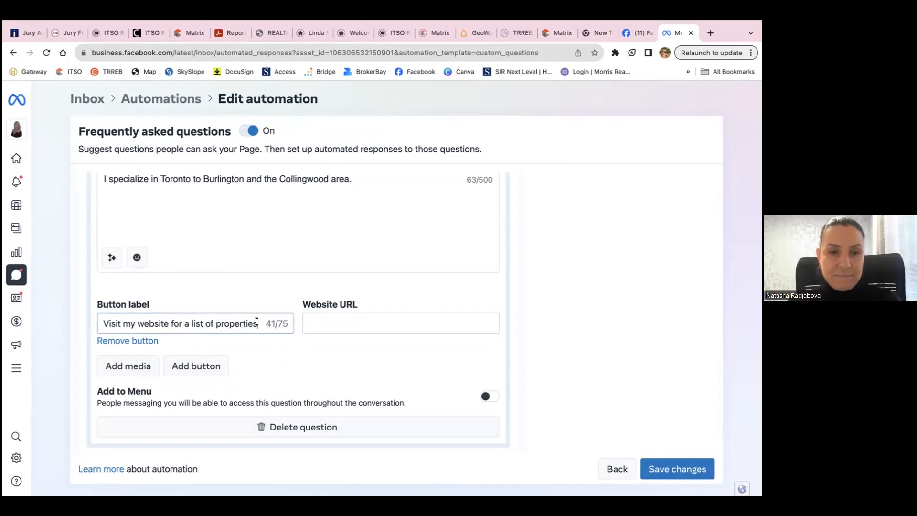
{"action": "type", "text": "in thes"}
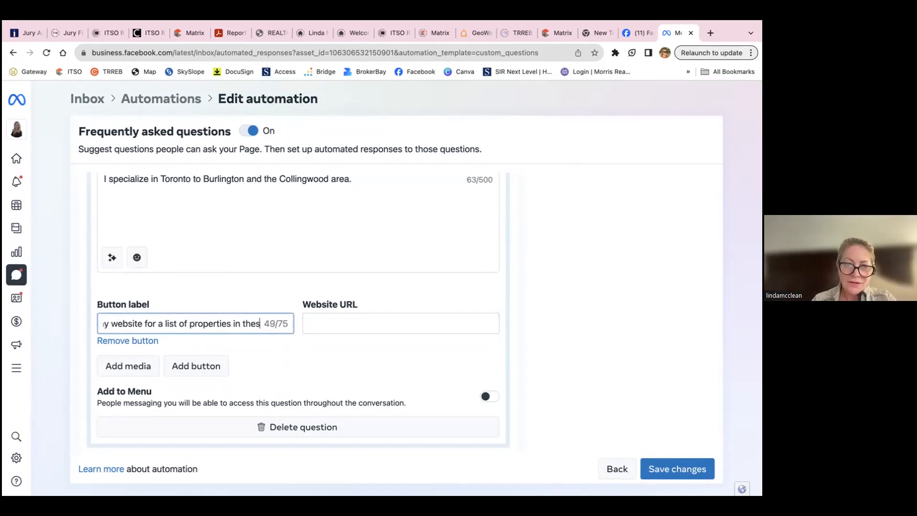
{"action": "type", "text": "e areas."}
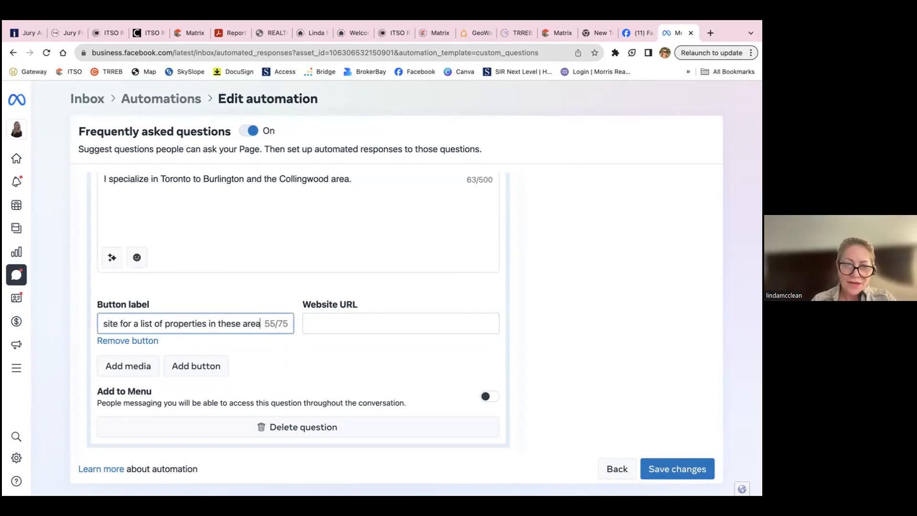
{"action": "left_click", "coordinate": [414, 319]}
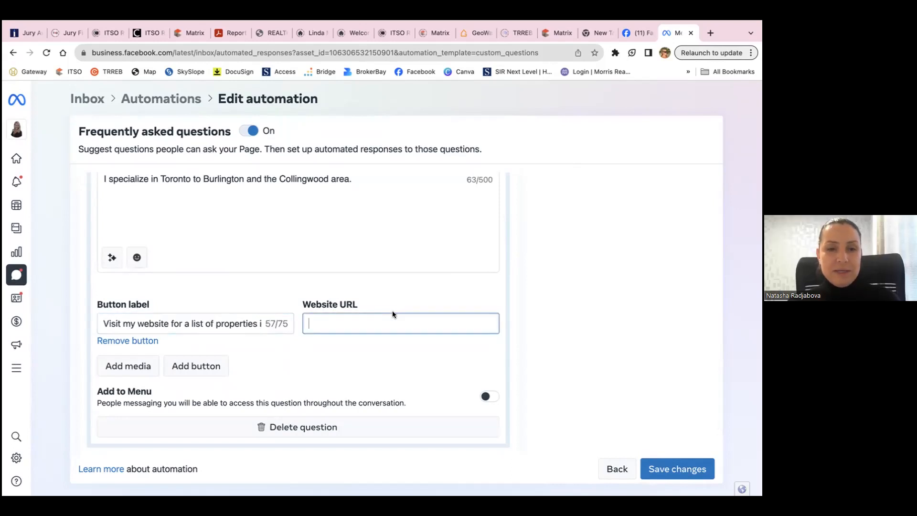
{"action": "left_click", "coordinate": [711, 33]}
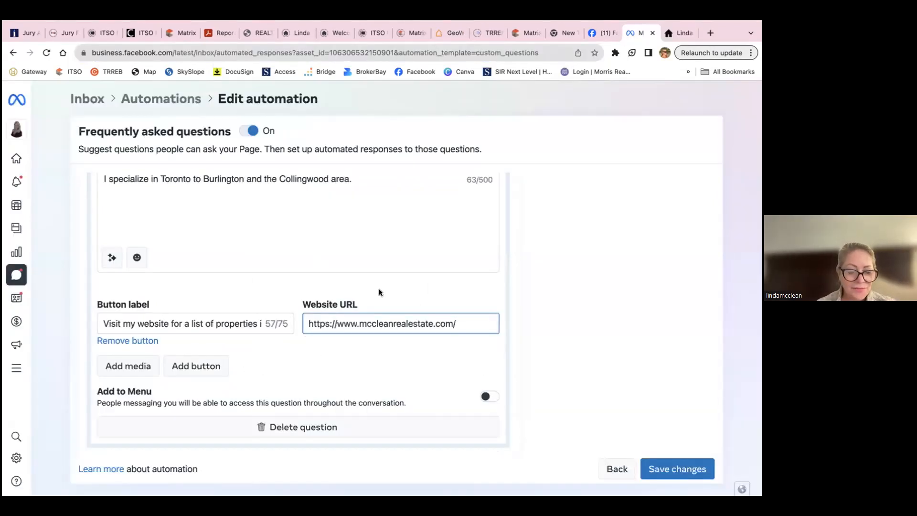
Step: Review the Instagram questions of the Frequently asked questions automation and return to the Automations overview
{"action": "scroll", "coordinate": [404, 387], "scroll_direction": "down", "scroll_amount": 1}
{"action": "scroll", "coordinate": [405, 387], "scroll_direction": "down", "scroll_amount": 2}
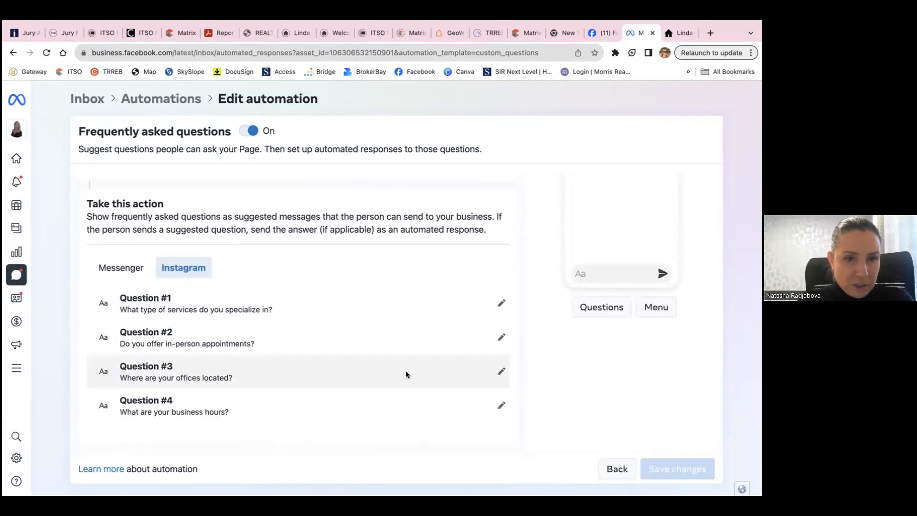
{"action": "scroll", "coordinate": [406, 374], "scroll_direction": "up", "scroll_amount": 3}
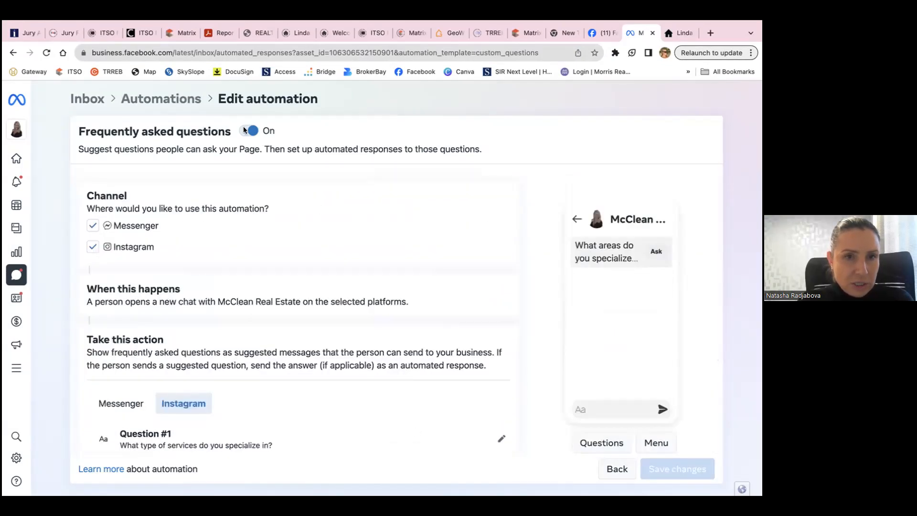
{"action": "left_click", "coordinate": [158, 99]}
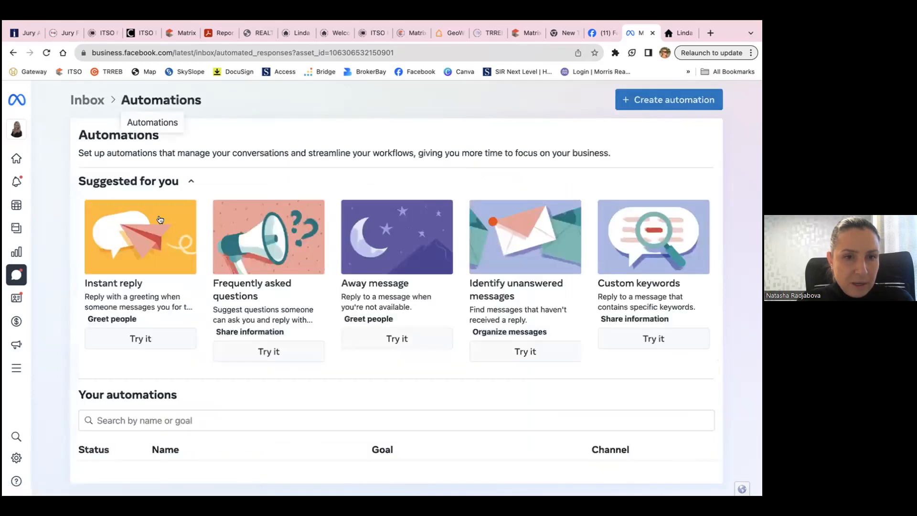
{"action": "scroll", "coordinate": [221, 328], "scroll_direction": "down", "scroll_amount": 2}
{"action": "scroll", "coordinate": [221, 328], "scroll_direction": "up", "scroll_amount": 2}
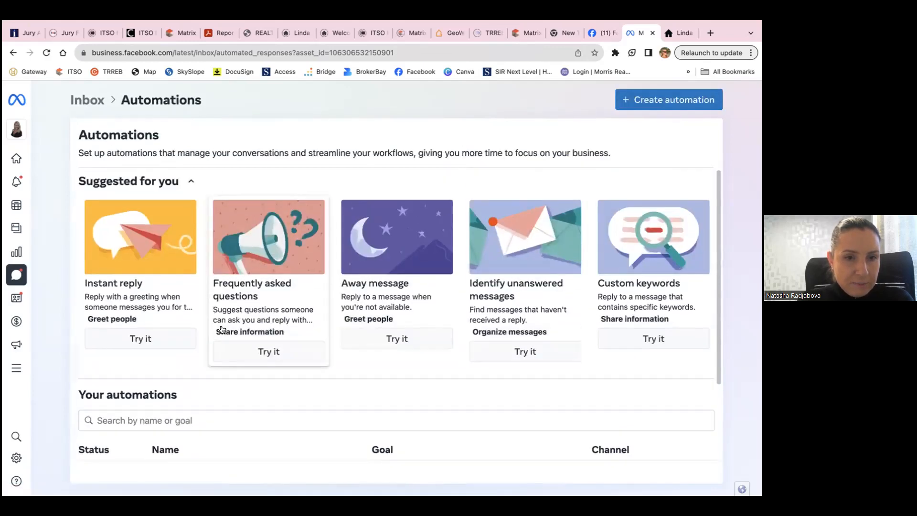
Step: Open the suggested Instant reply automation, review its default message, and turn the automation on
{"action": "left_click", "coordinate": [137, 339]}
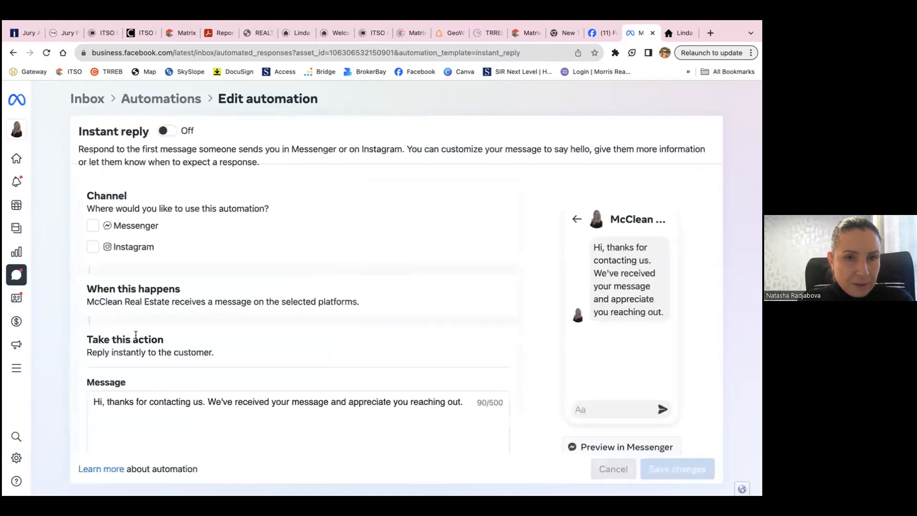
{"action": "scroll", "coordinate": [135, 335], "scroll_direction": "down", "scroll_amount": 2}
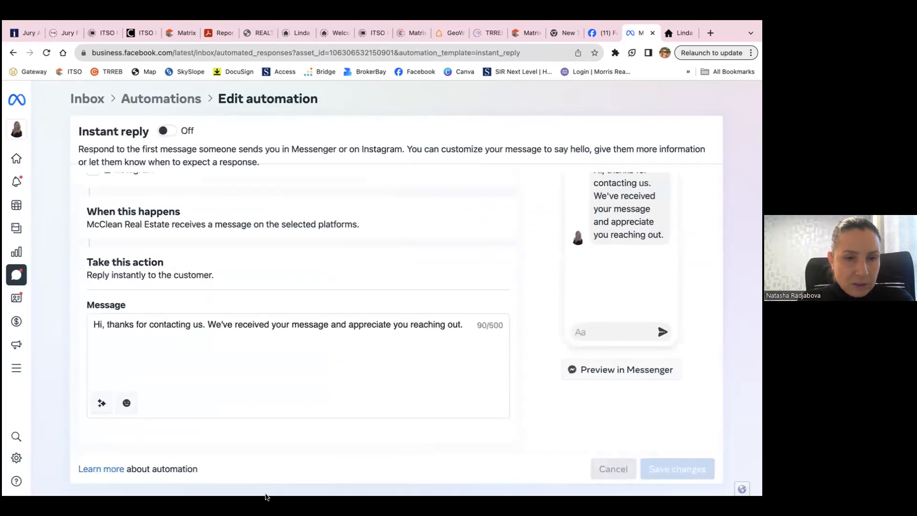
{"action": "scroll", "coordinate": [340, 348], "scroll_direction": "up", "scroll_amount": 2}
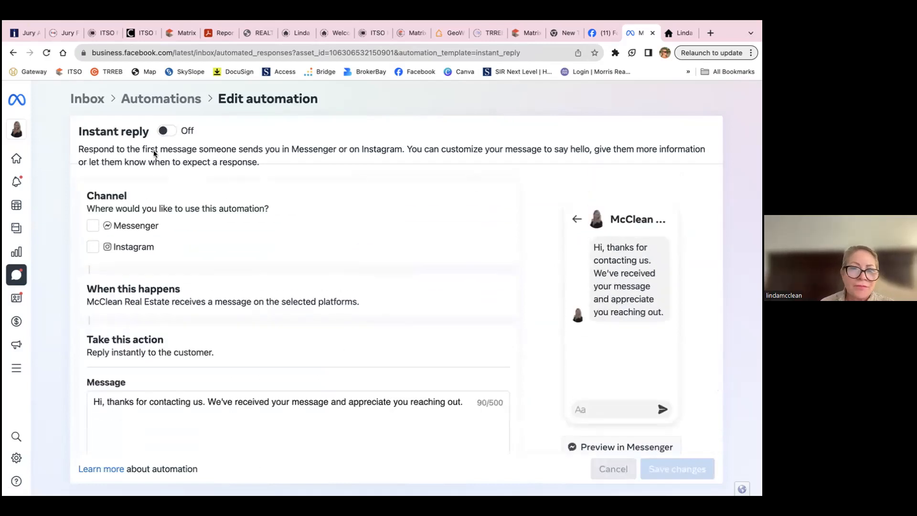
{"action": "left_click", "coordinate": [167, 131]}
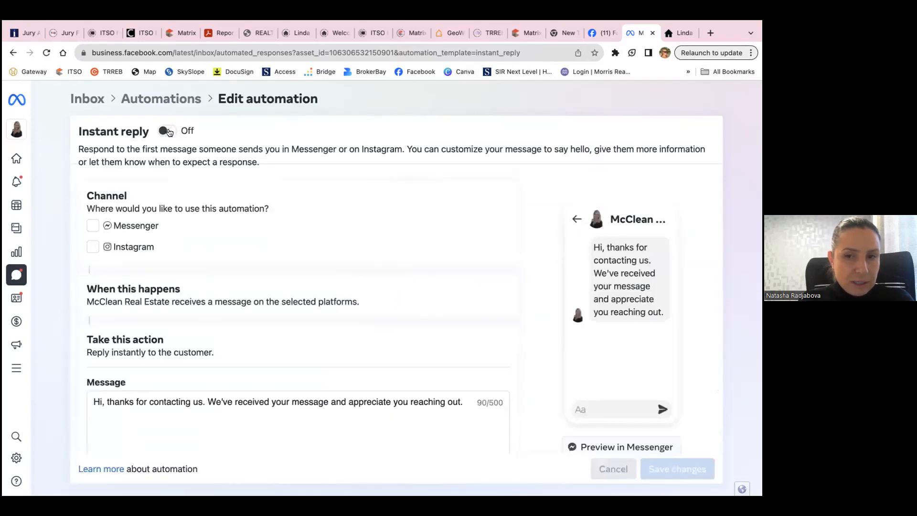
{"action": "left_click", "coordinate": [171, 129]}
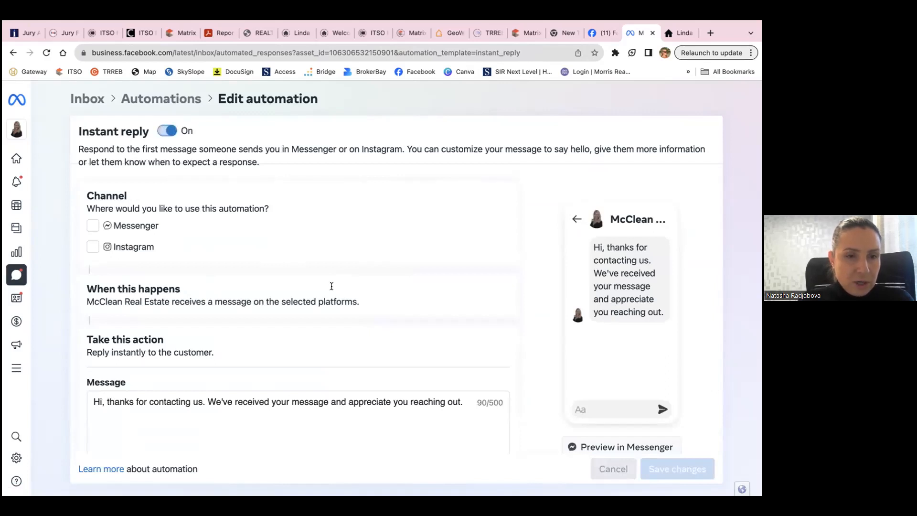
Step: Enable Instant reply for both Messenger and Instagram, keep the default message, and save the automation
{"action": "left_click", "coordinate": [93, 226]}
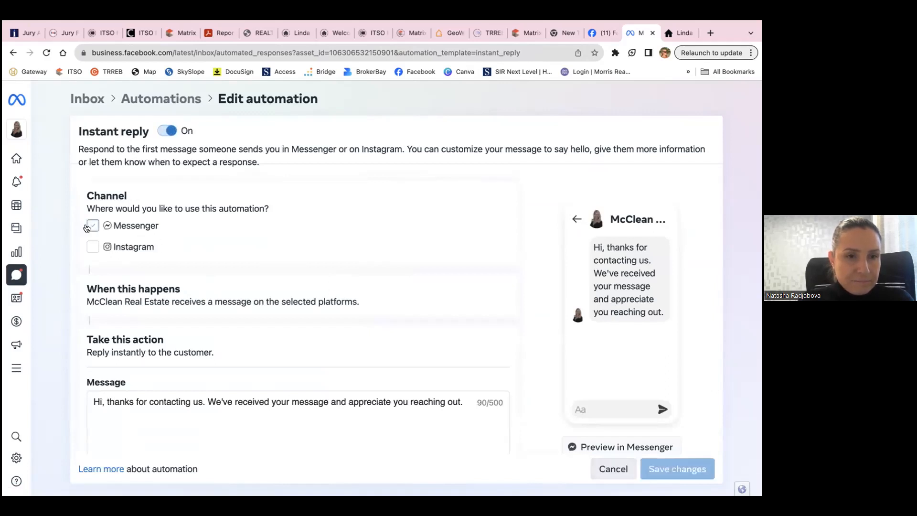
{"action": "left_click", "coordinate": [92, 246]}
{"action": "scroll", "coordinate": [318, 289], "scroll_direction": "down", "scroll_amount": 3}
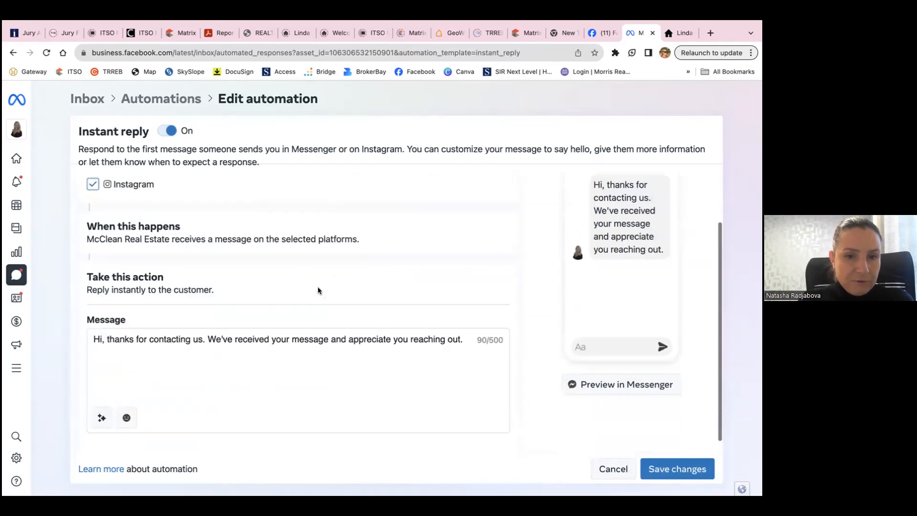
{"action": "scroll", "coordinate": [318, 290], "scroll_direction": "up", "scroll_amount": 2}
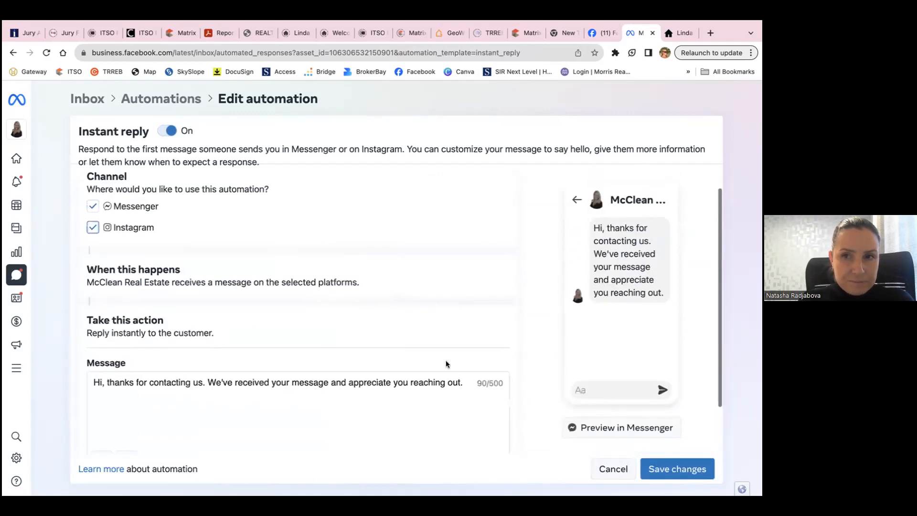
{"action": "left_click", "coordinate": [675, 469]}
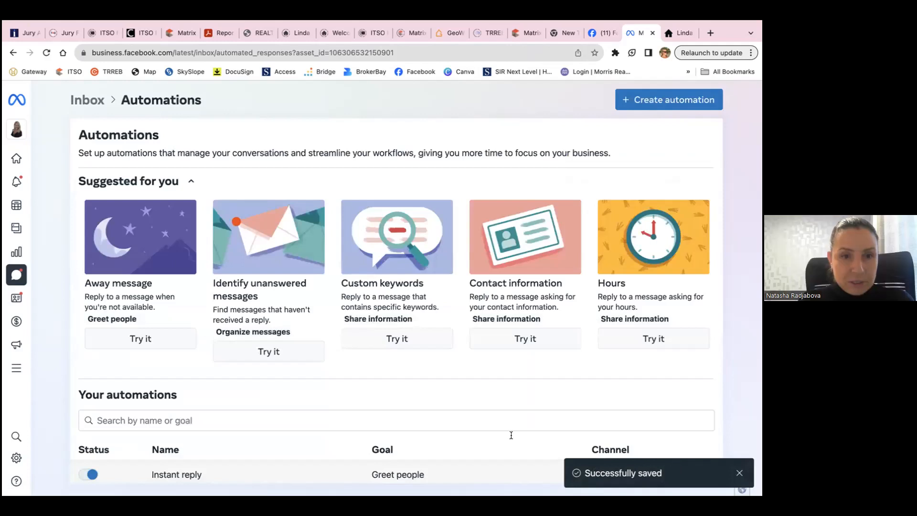
Step: Open the Frequently asked questions automation for editing and review its list of Messenger questions
{"action": "scroll", "coordinate": [394, 405], "scroll_direction": "down", "scroll_amount": 1}
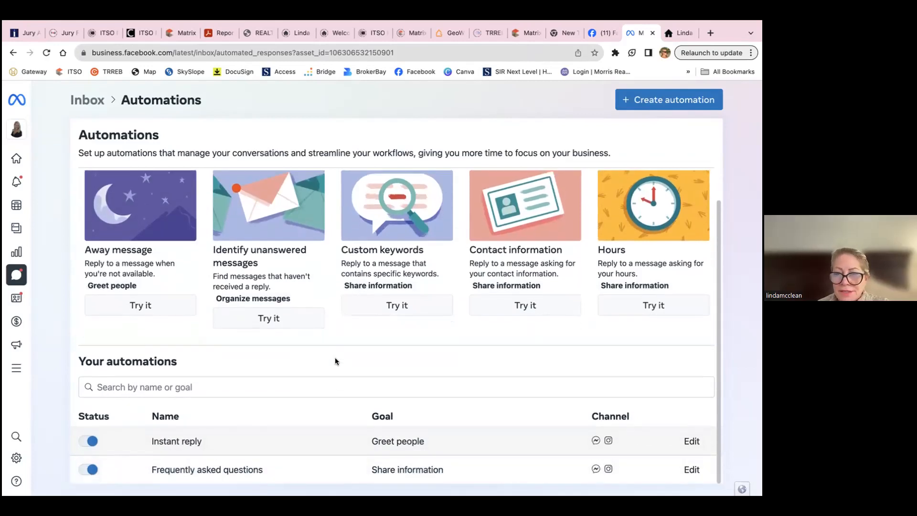
{"action": "left_click", "coordinate": [692, 469]}
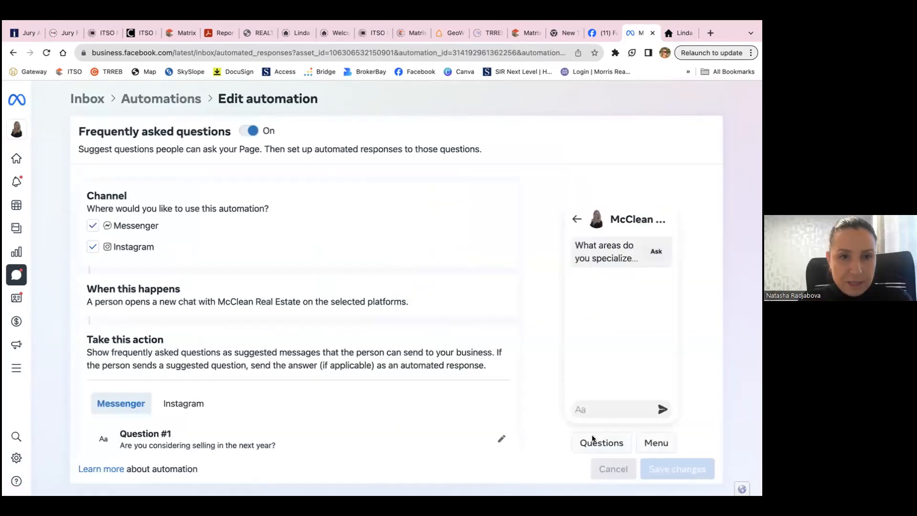
{"action": "scroll", "coordinate": [434, 401], "scroll_direction": "down", "scroll_amount": 2}
{"action": "scroll", "coordinate": [434, 405], "scroll_direction": "down", "scroll_amount": 3}
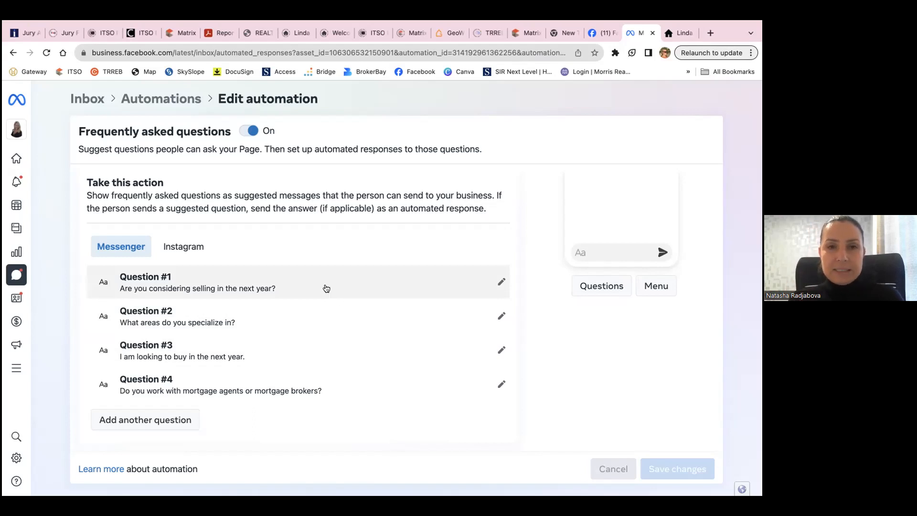
Step: Switch to Manychat in a new browser tab and create a new flow in its Automation section
{"action": "left_click", "coordinate": [710, 46]}
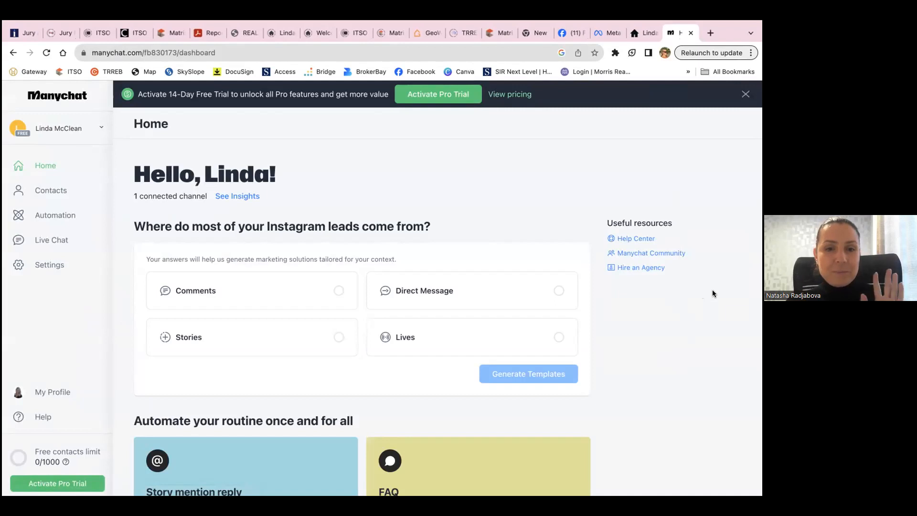
{"action": "left_click", "coordinate": [41, 215]}
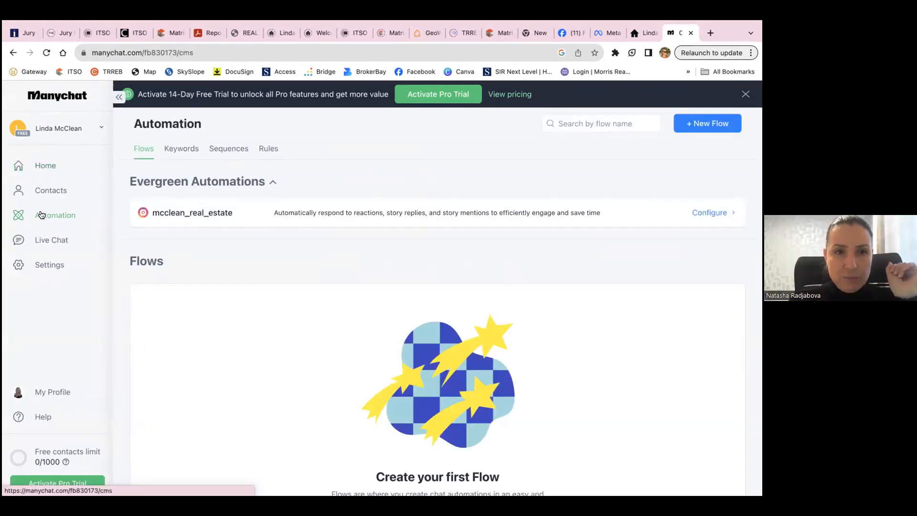
{"action": "scroll", "coordinate": [215, 286], "scroll_direction": "down", "scroll_amount": 1}
{"action": "scroll", "coordinate": [215, 286], "scroll_direction": "up", "scroll_amount": 1}
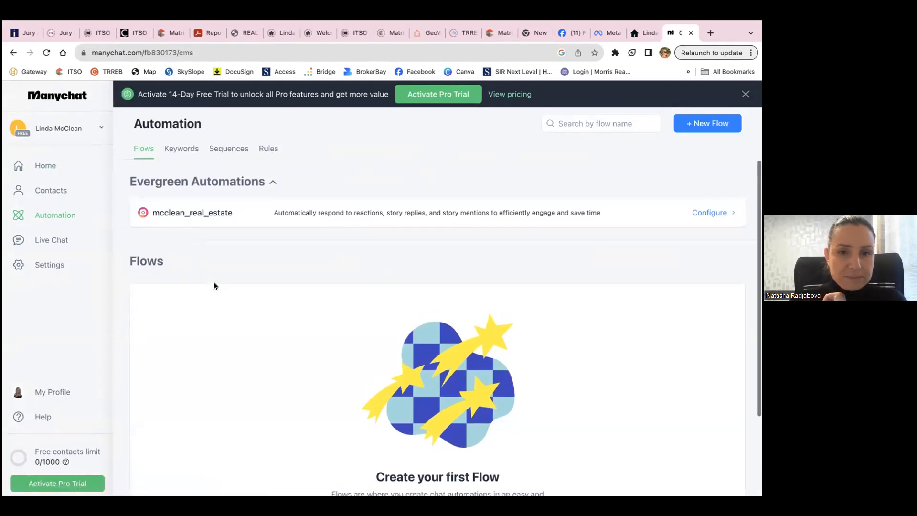
{"action": "left_click", "coordinate": [689, 125]}
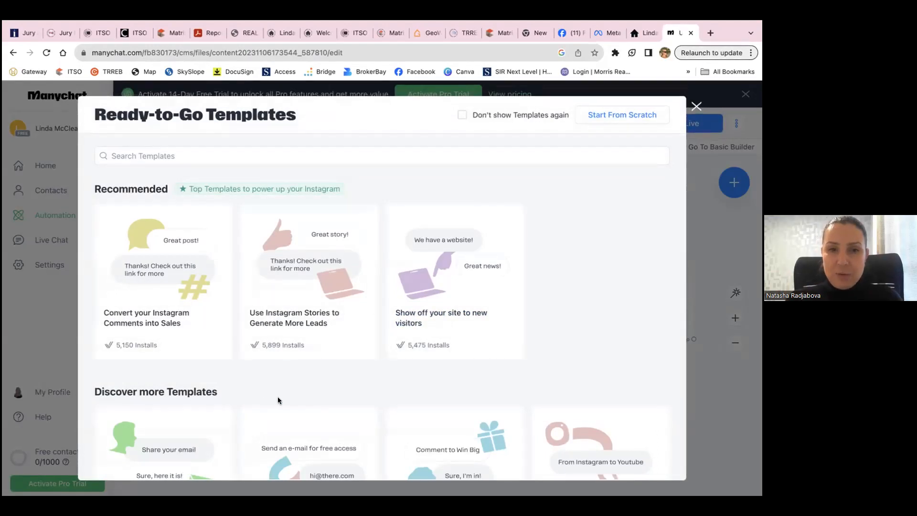
Step: Browse the ready-to-go templates, choose Use Instagram Comments to Grow your Account, dismiss the preview hint, and set up the template
{"action": "scroll", "coordinate": [278, 401], "scroll_direction": "down", "scroll_amount": 2}
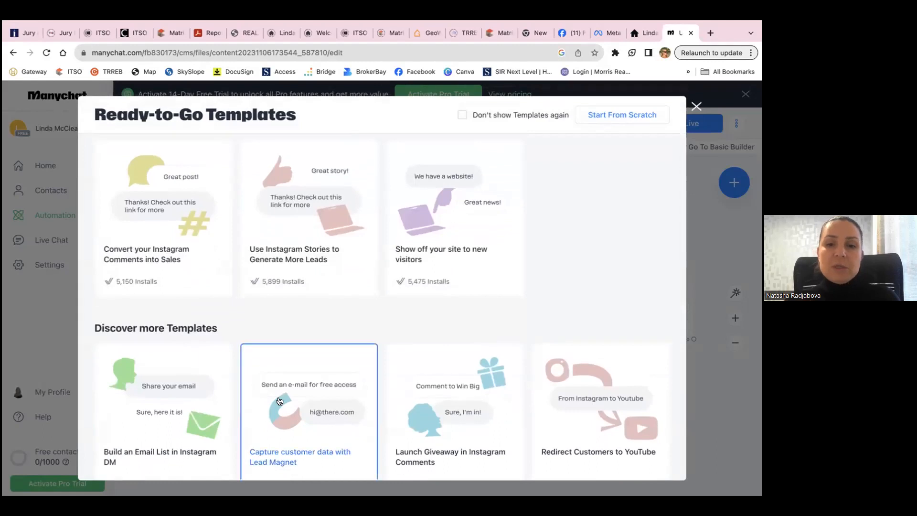
{"action": "scroll", "coordinate": [280, 400], "scroll_direction": "up", "scroll_amount": 2}
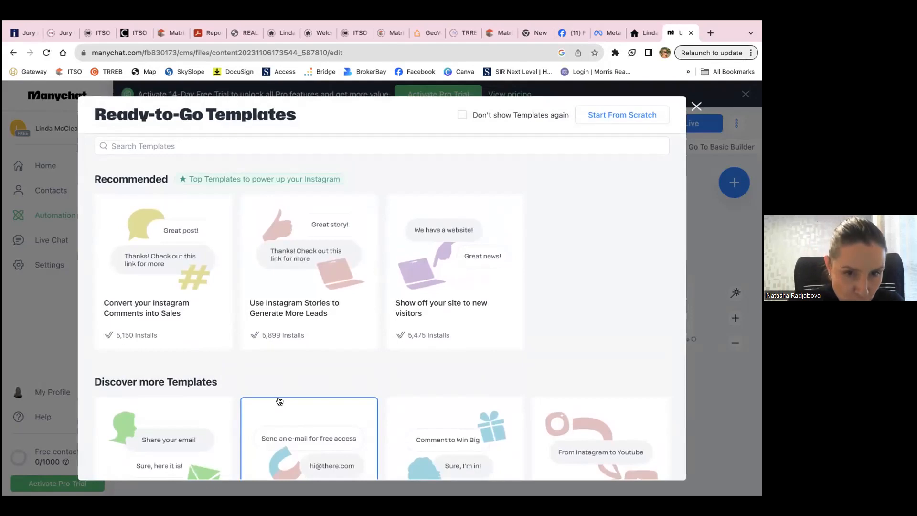
{"action": "scroll", "coordinate": [280, 402], "scroll_direction": "down", "scroll_amount": 10}
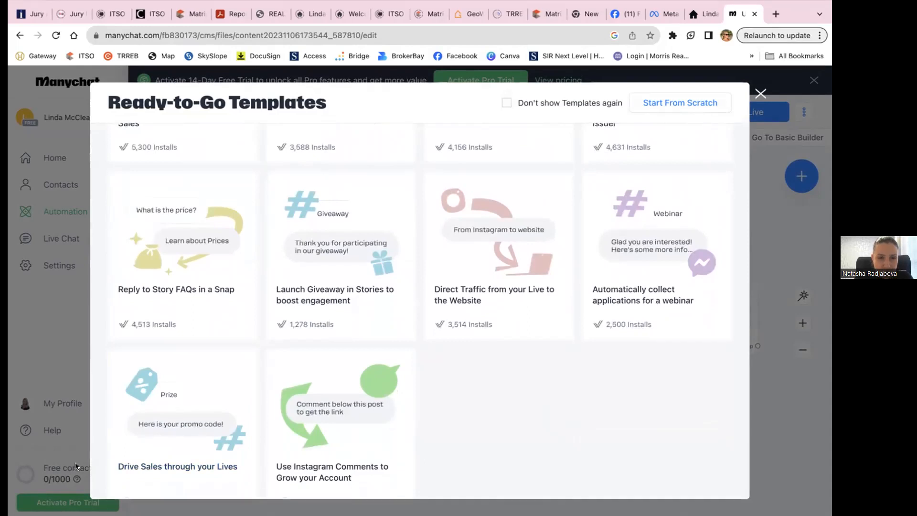
{"action": "scroll", "coordinate": [336, 412], "scroll_direction": "down", "scroll_amount": 1}
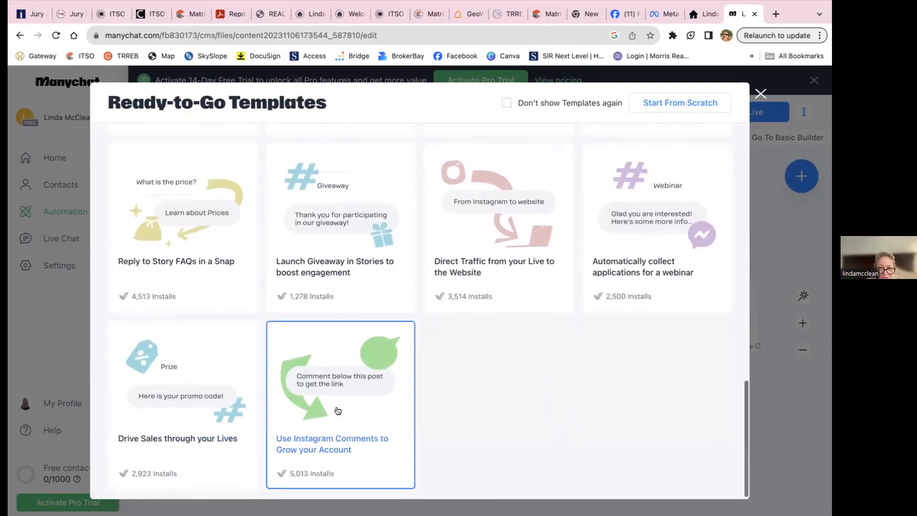
{"action": "left_click", "coordinate": [335, 382]}
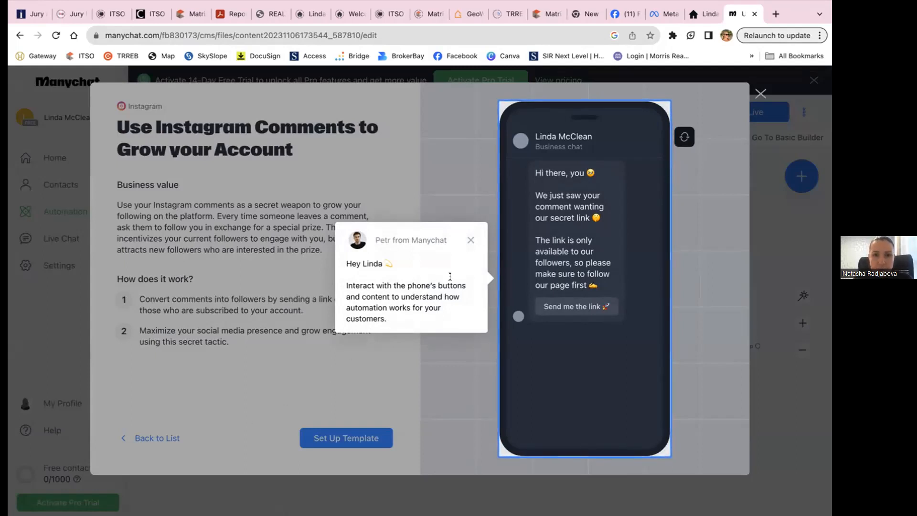
{"action": "left_click", "coordinate": [470, 240]}
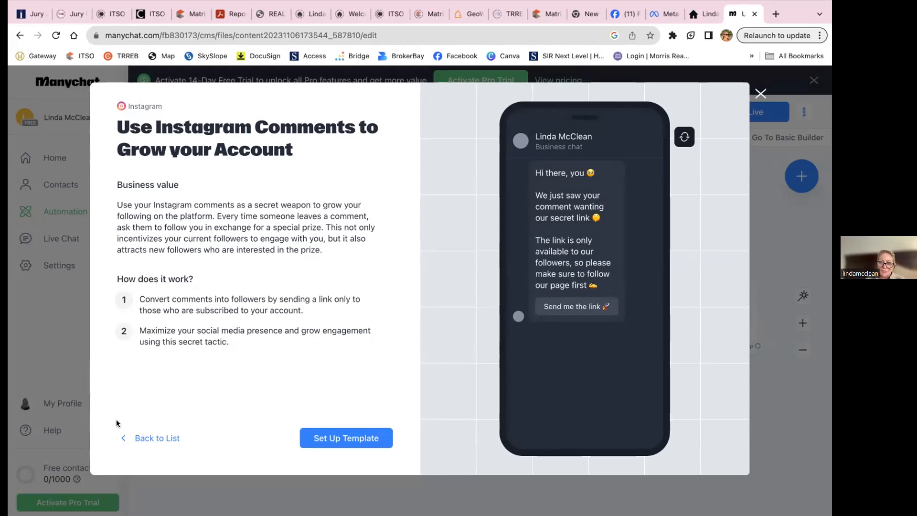
{"action": "left_click", "coordinate": [338, 438]}
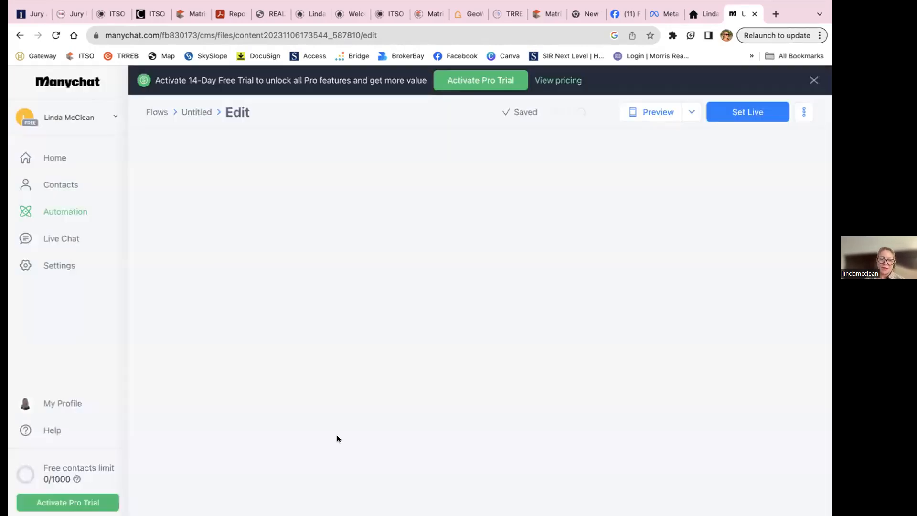